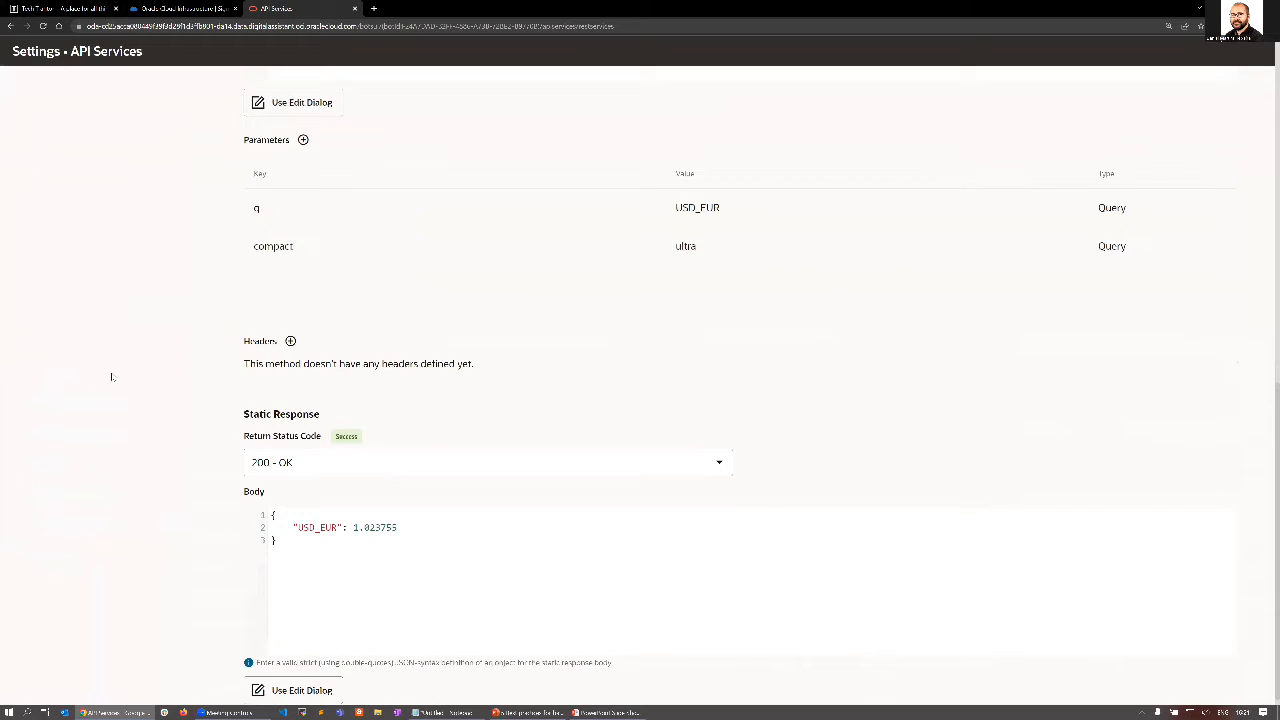
Examine the CurrencyConverter service's general settings and the authentication types it offers.
{"action": "scroll", "coordinate": [112, 377], "scroll_direction": "up", "scroll_amount": 10}
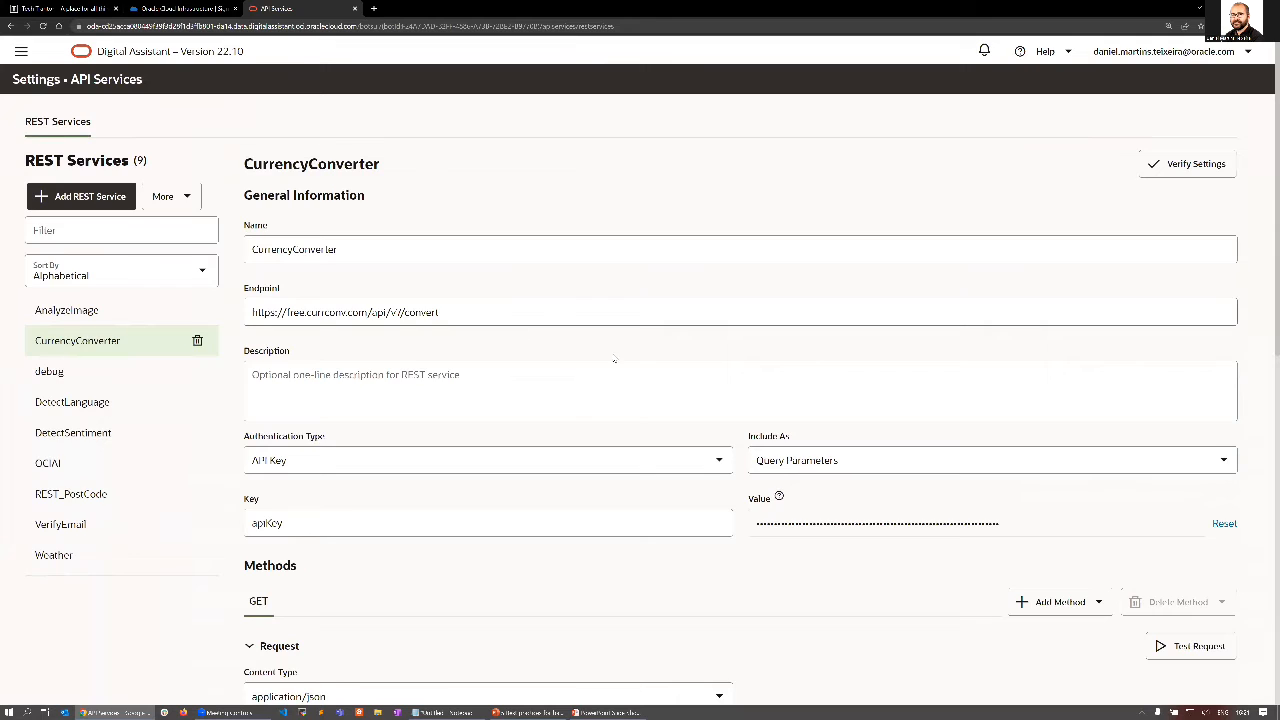
{"action": "scroll", "coordinate": [614, 374], "scroll_direction": "down", "scroll_amount": 1}
{"action": "left_click", "coordinate": [718, 410]}
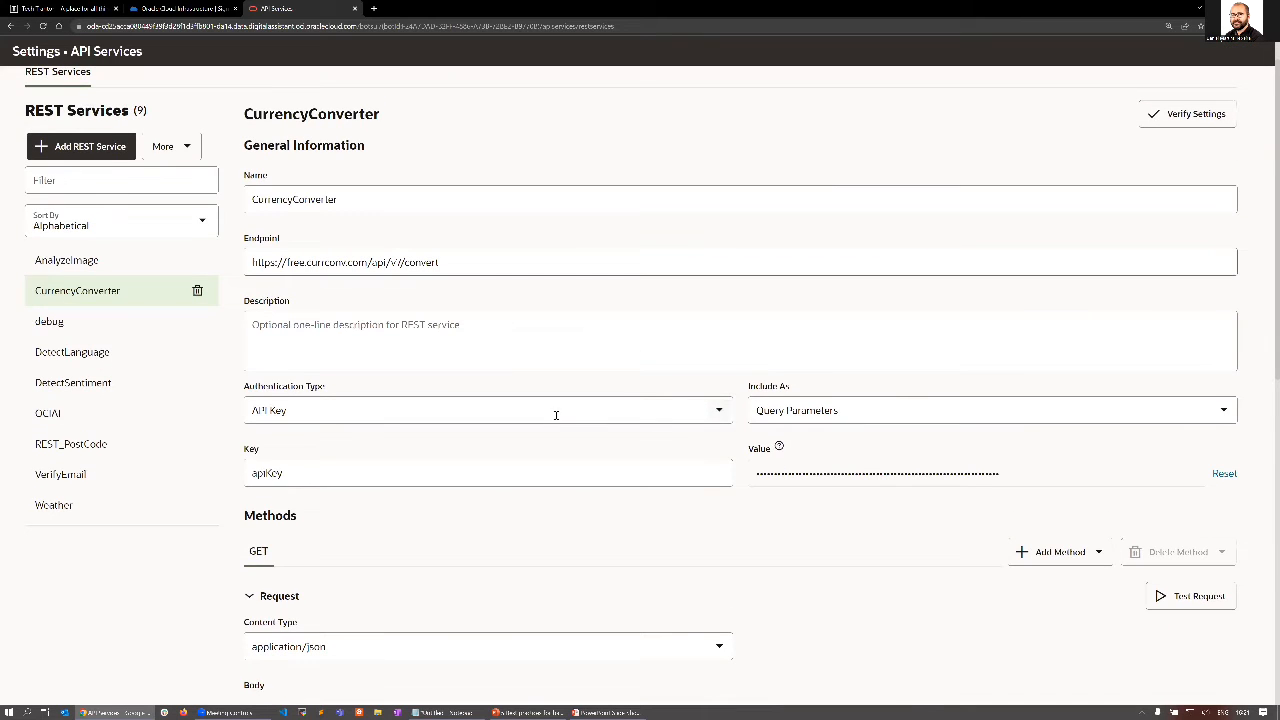
{"action": "left_click", "coordinate": [719, 410]}
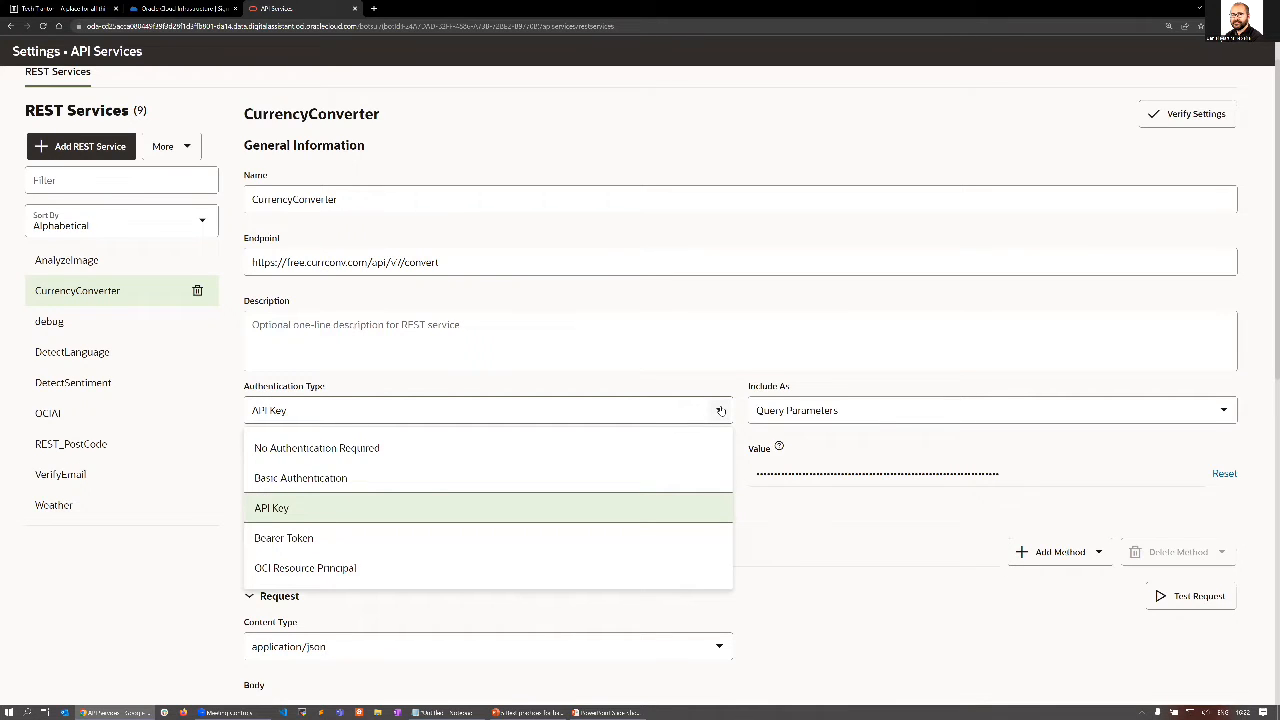
{"action": "left_click", "coordinate": [720, 411]}
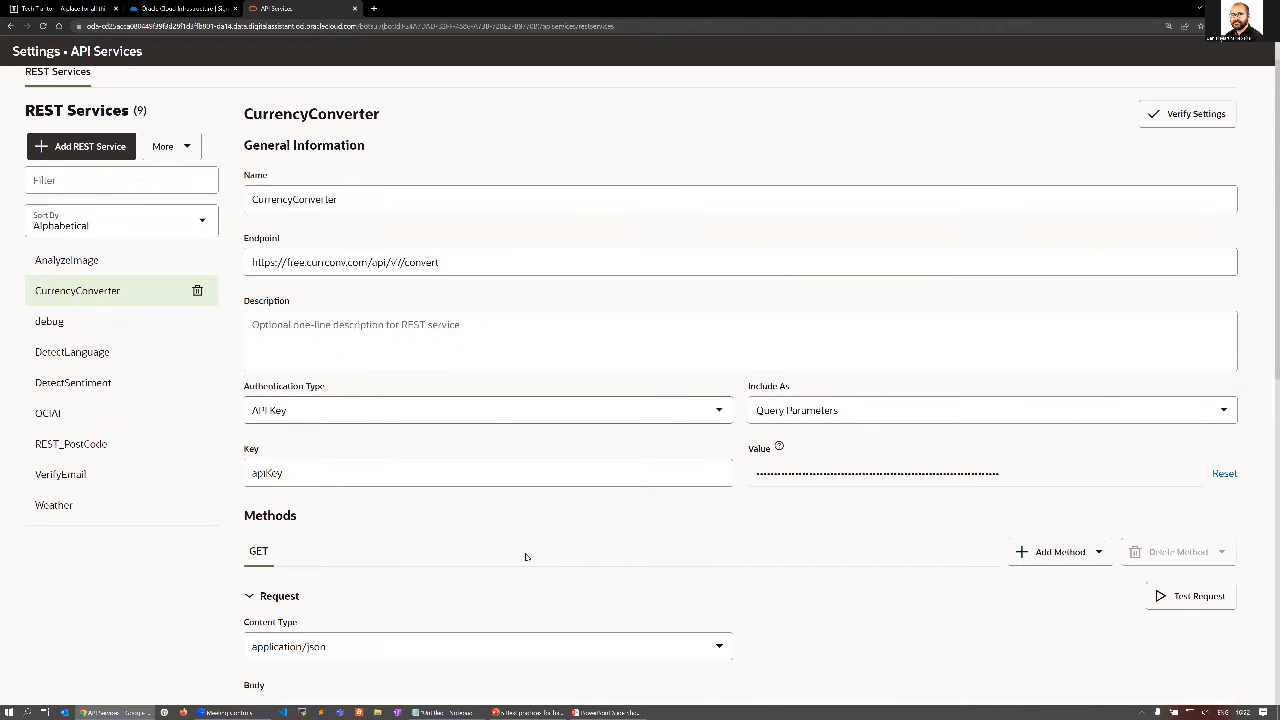
Check which HTTP methods can be added to the CurrencyConverter service besides GET.
{"action": "scroll", "coordinate": [525, 556], "scroll_direction": "down", "scroll_amount": 5}
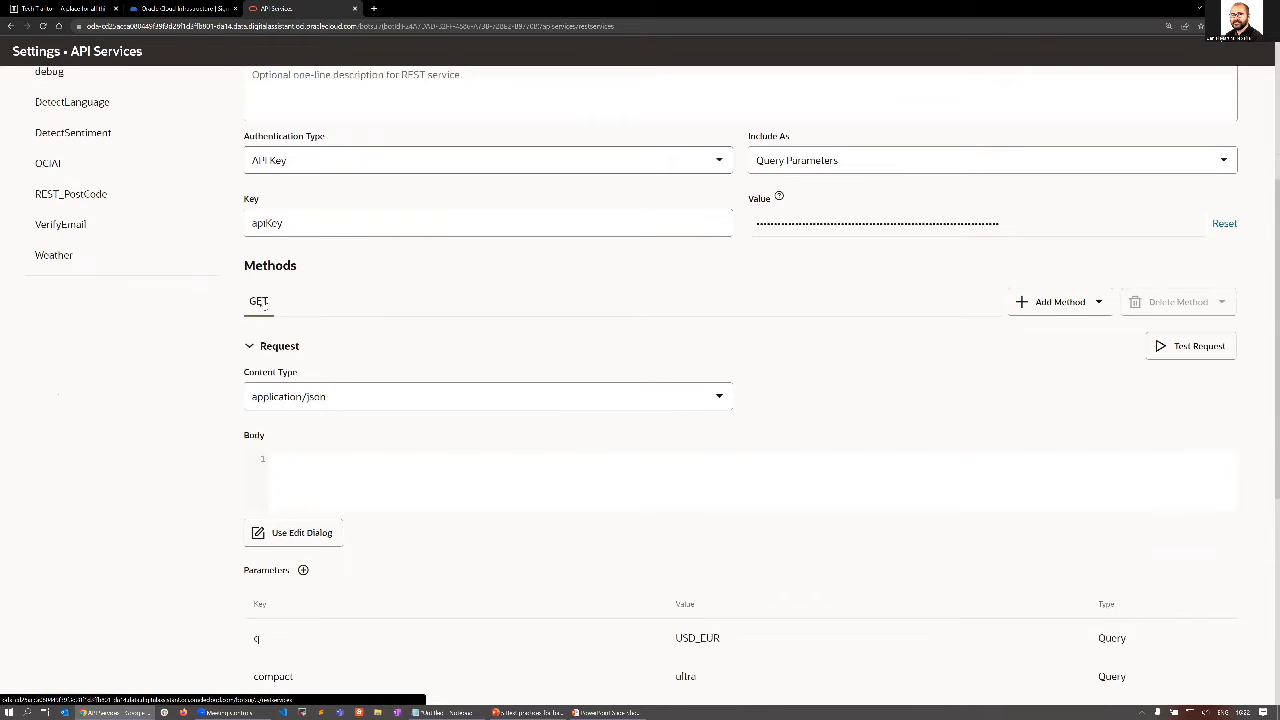
{"action": "left_click", "coordinate": [1092, 302]}
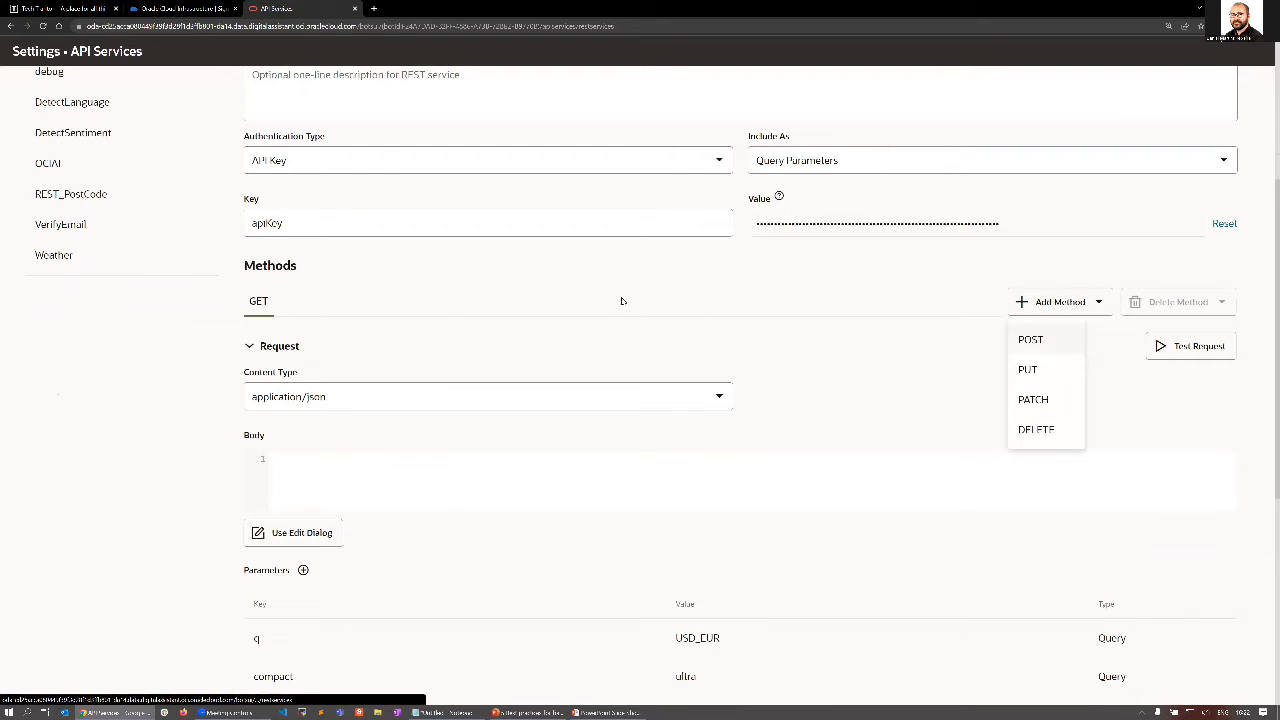
{"action": "left_click", "coordinate": [316, 436]}
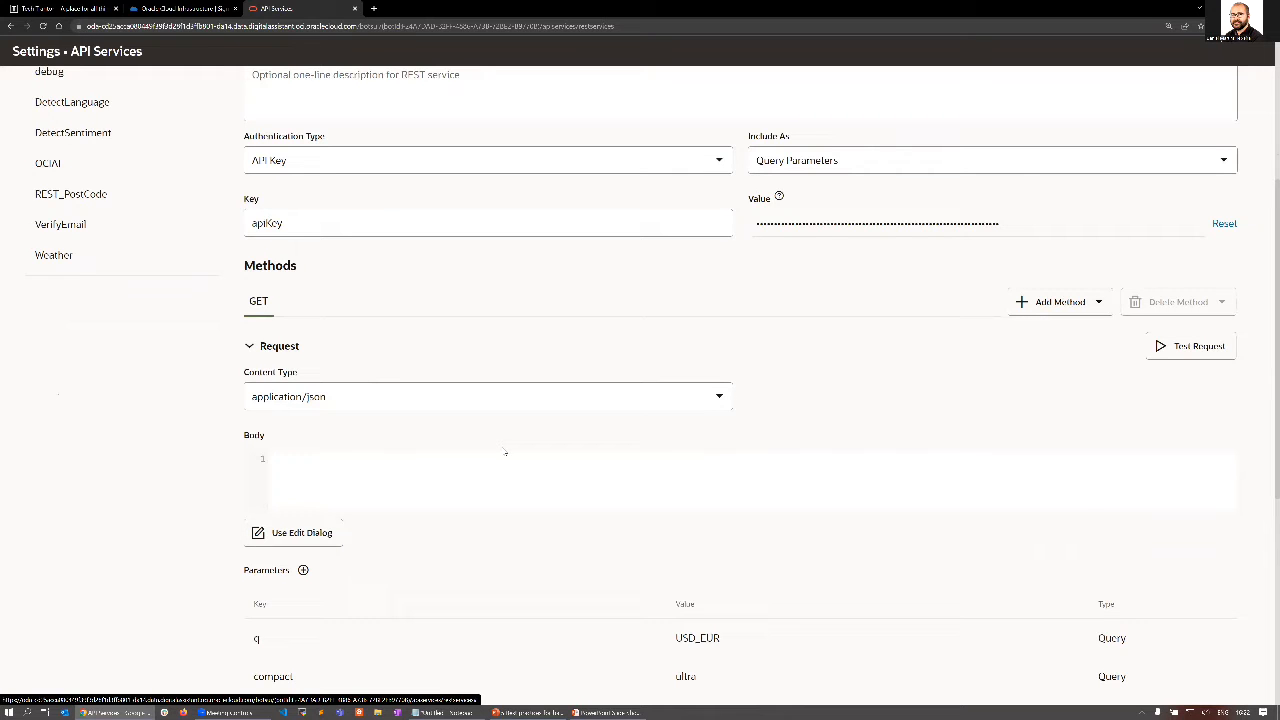
Review the CurrencyConverter endpoint and query parameters, and run a test of its GET request.
{"action": "scroll", "coordinate": [505, 453], "scroll_direction": "up", "scroll_amount": 3}
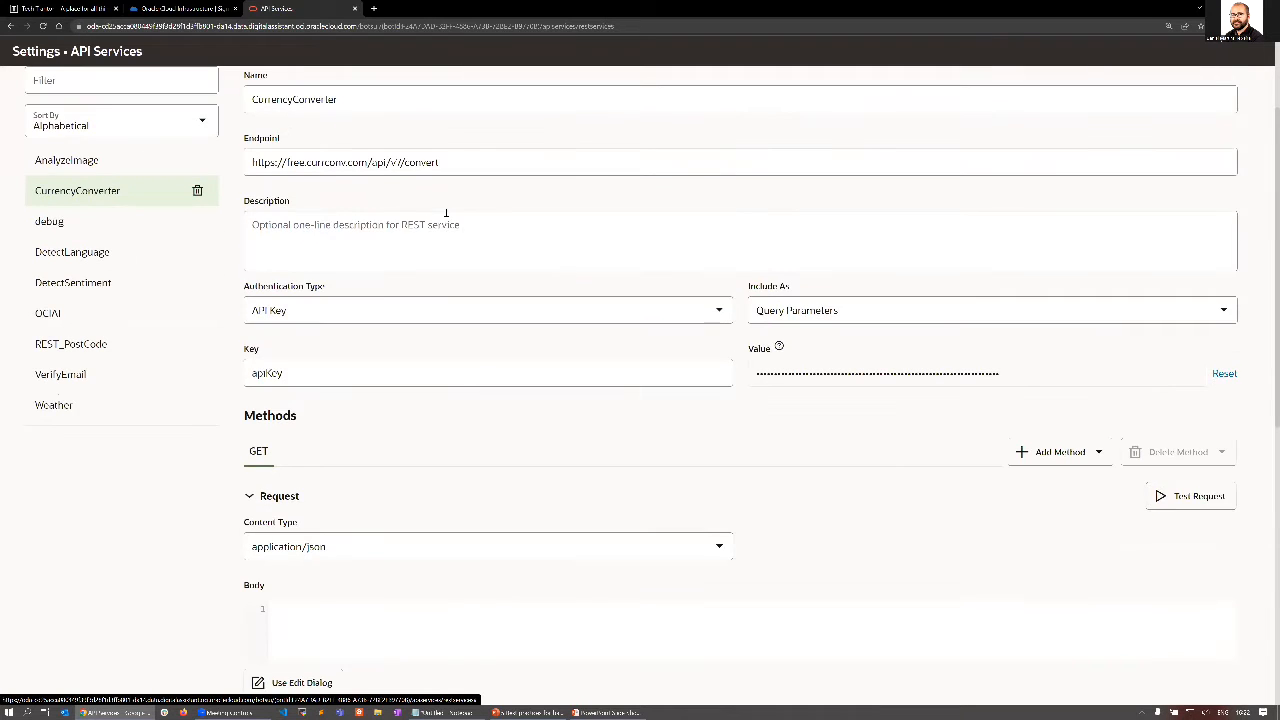
{"action": "triple_click", "coordinate": [470, 160]}
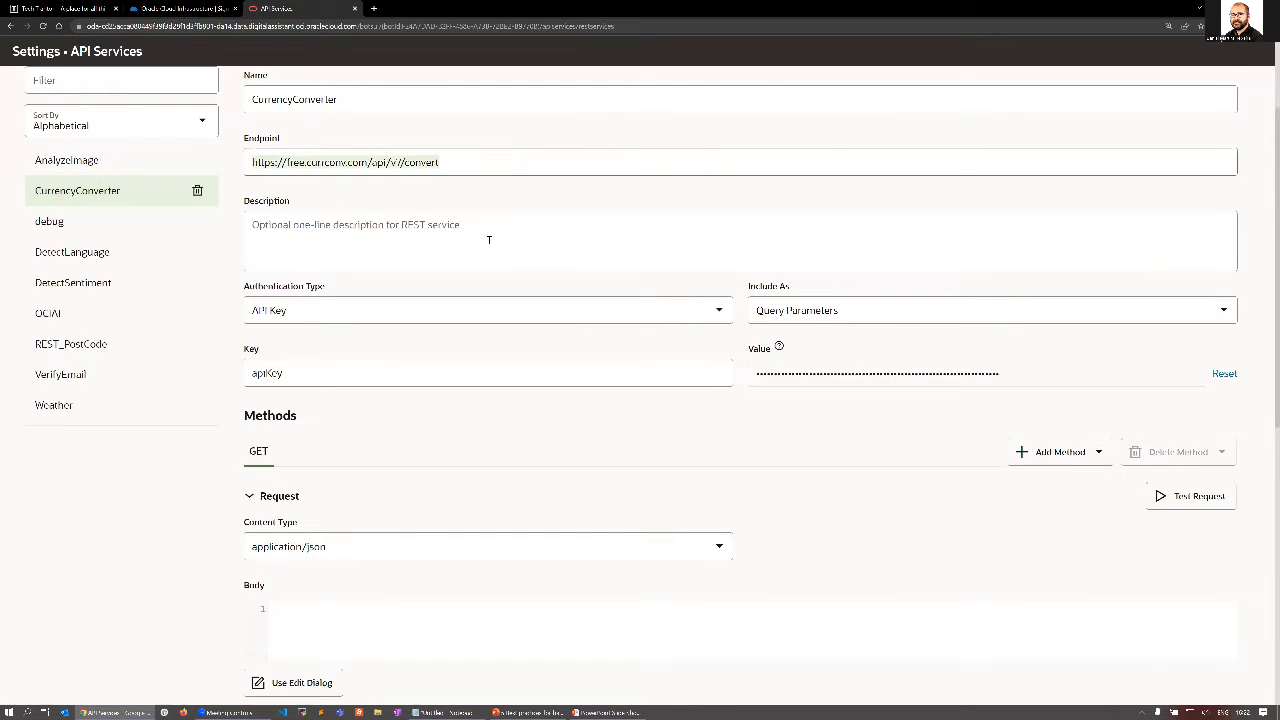
{"action": "scroll", "coordinate": [489, 240], "scroll_direction": "down", "scroll_amount": 5}
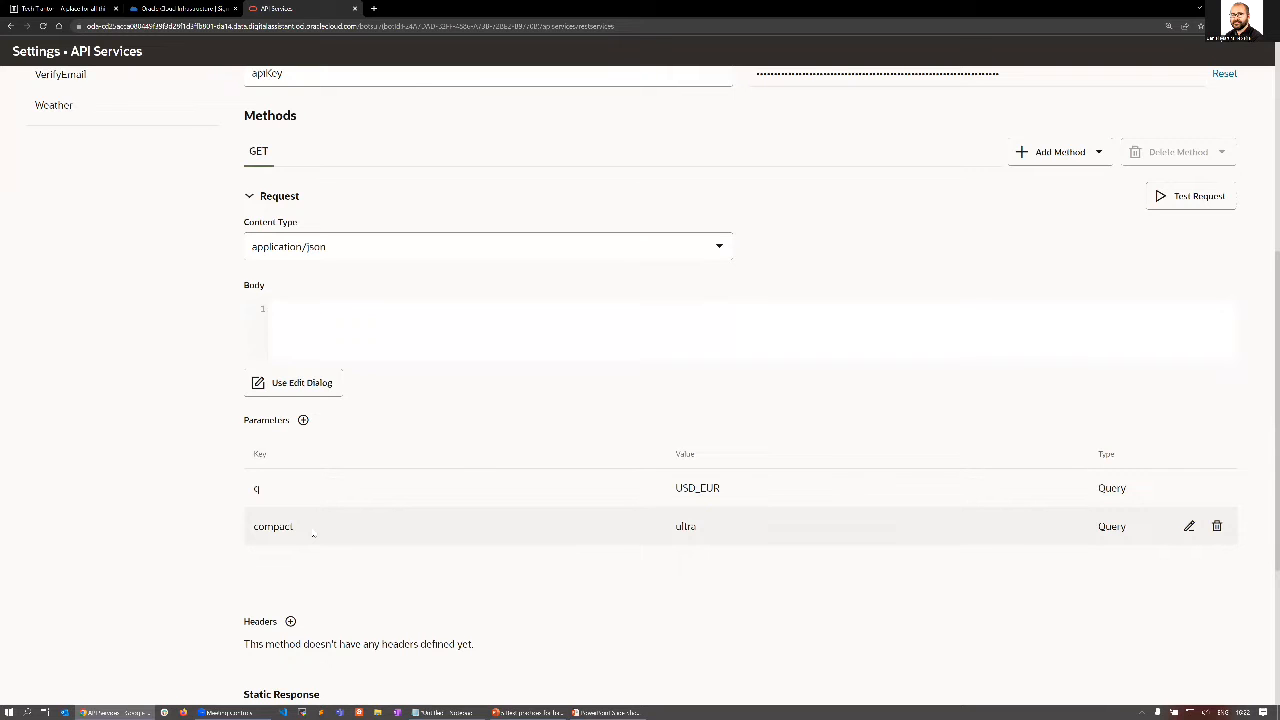
{"action": "scroll", "coordinate": [317, 530], "scroll_direction": "up", "scroll_amount": 4}
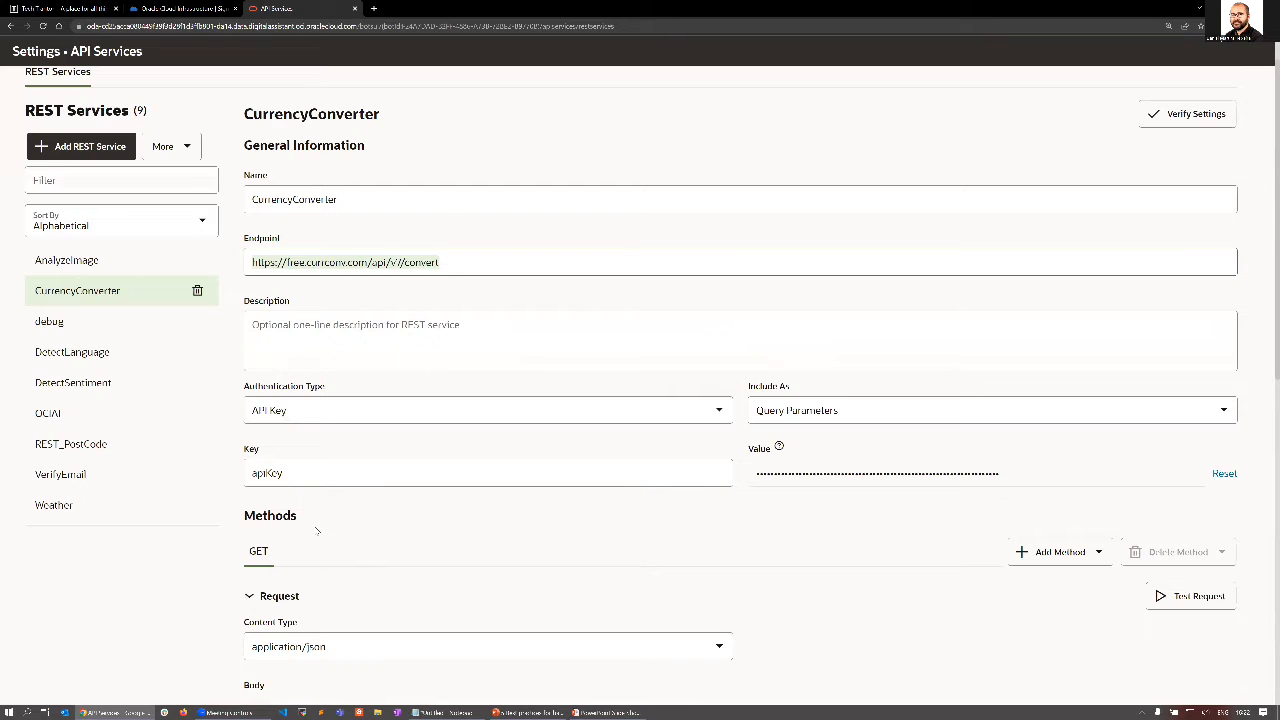
{"action": "scroll", "coordinate": [700, 486], "scroll_direction": "down", "scroll_amount": 1}
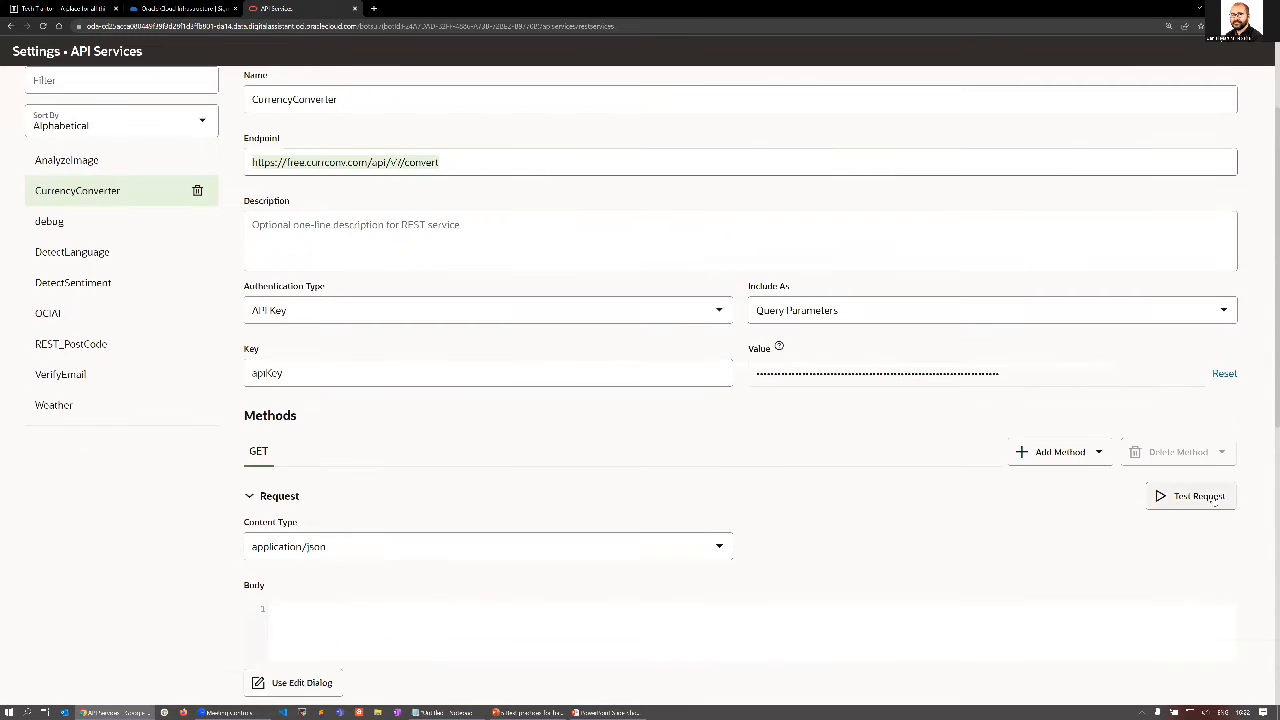
{"action": "left_click", "coordinate": [1212, 502]}
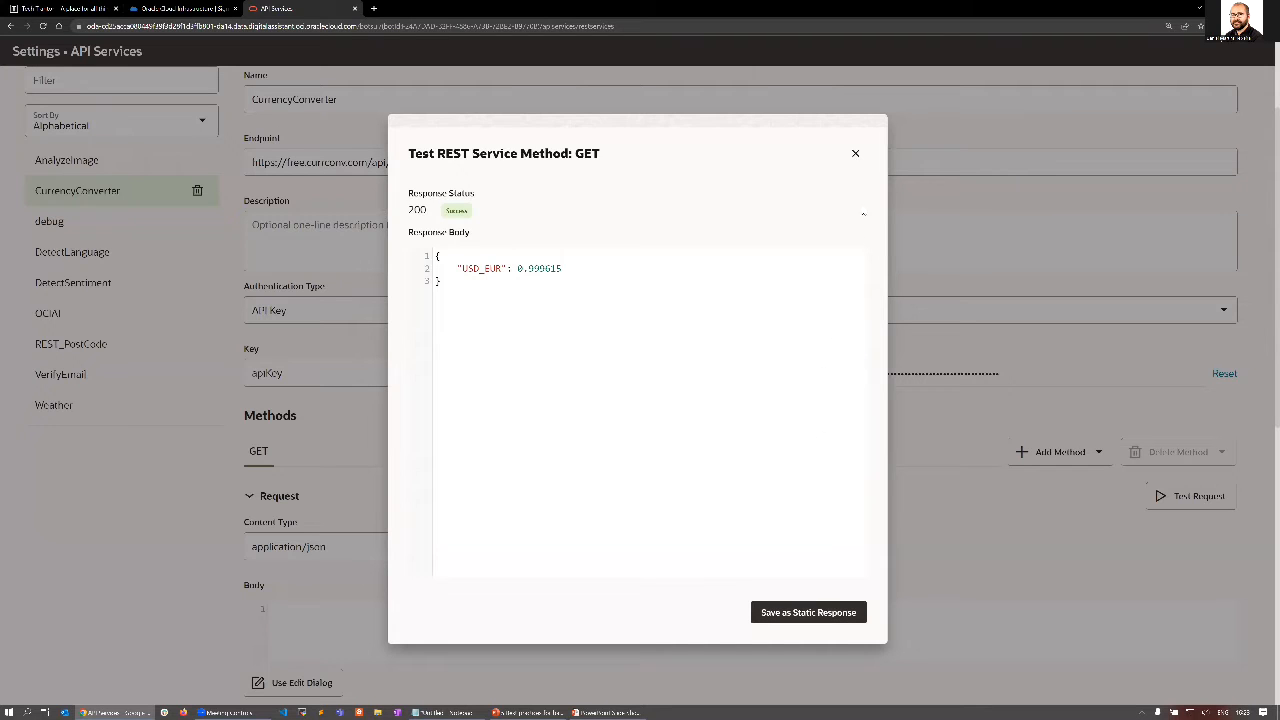
{"action": "left_click", "coordinate": [856, 154]}
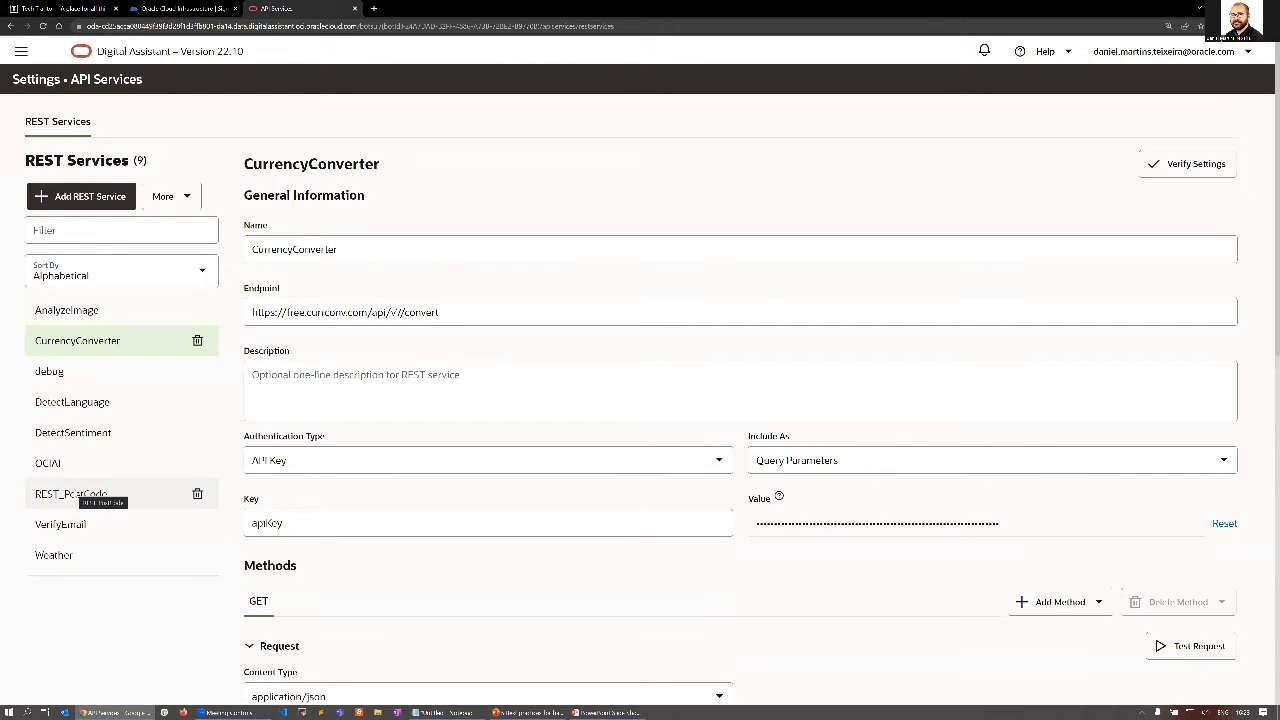
Open the REST_PostCode service and examine the country and zipcode variables in its endpoint and path parameters.
{"action": "left_click", "coordinate": [90, 494]}
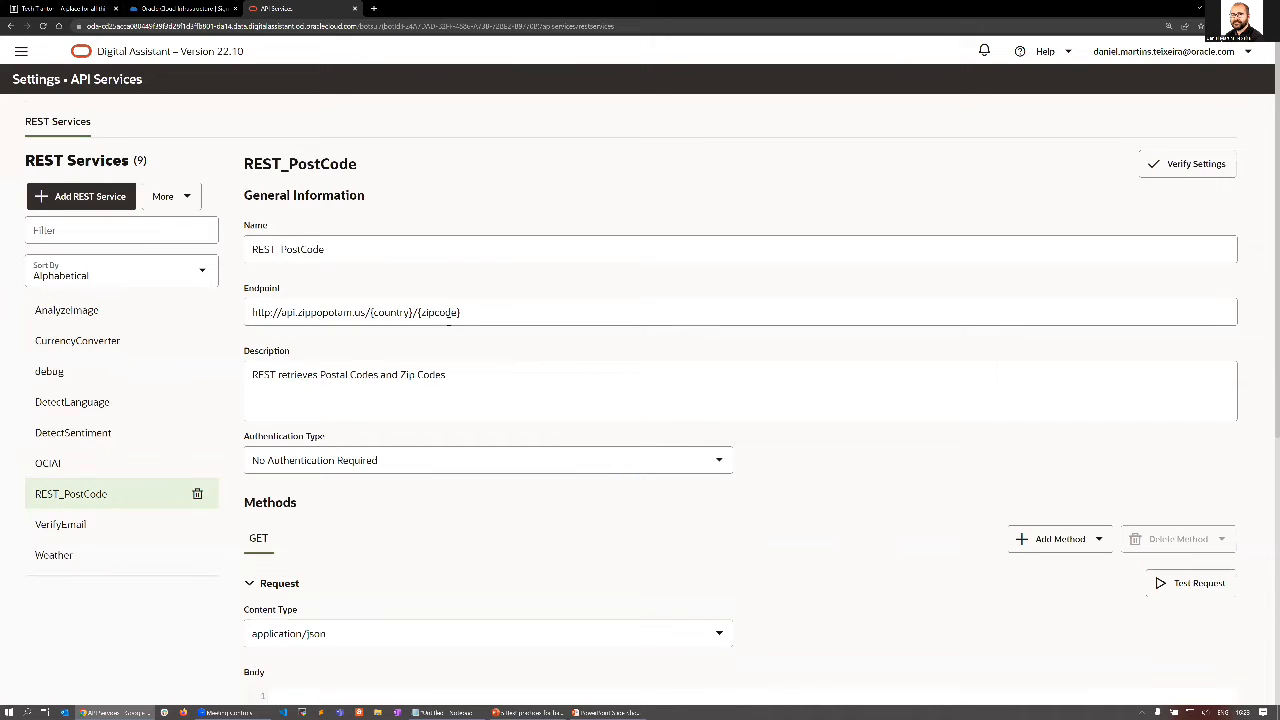
{"action": "left_click_drag", "start_coordinate": [462, 314], "coordinate": [408, 314]}
{"action": "left_click", "coordinate": [411, 313]}
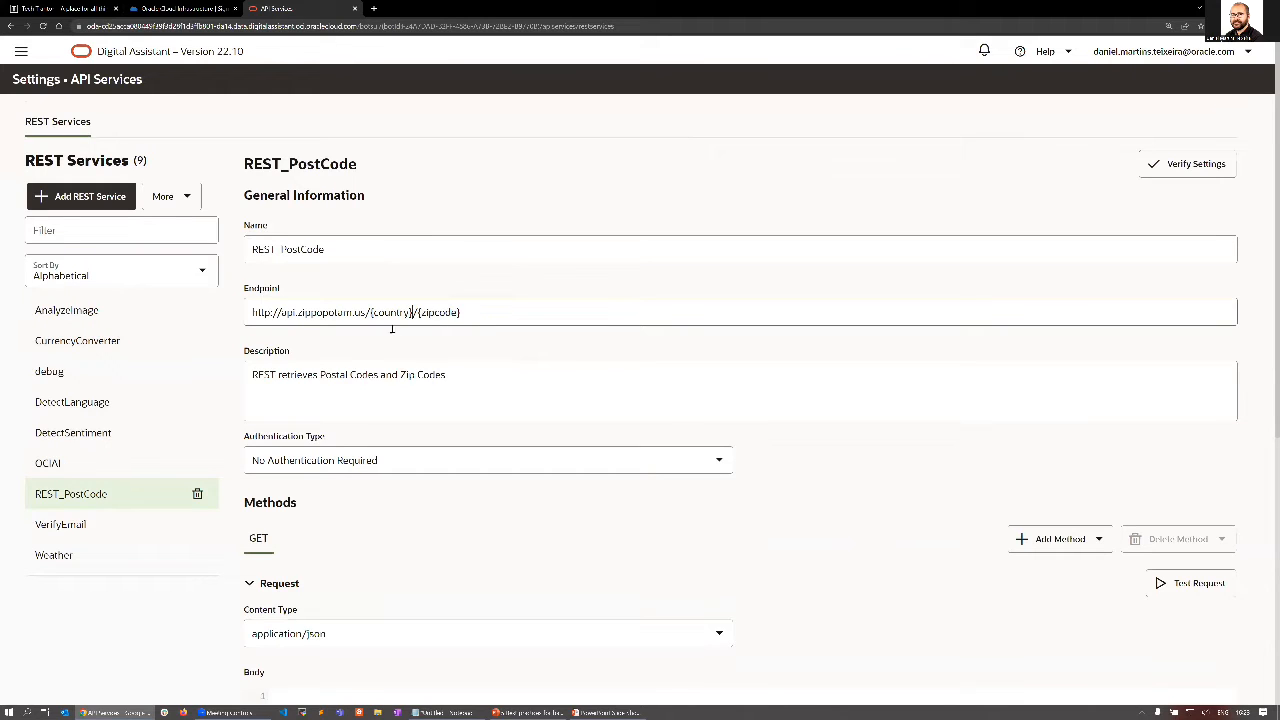
{"action": "double_click", "coordinate": [389, 312]}
{"action": "triple_click", "coordinate": [442, 313]}
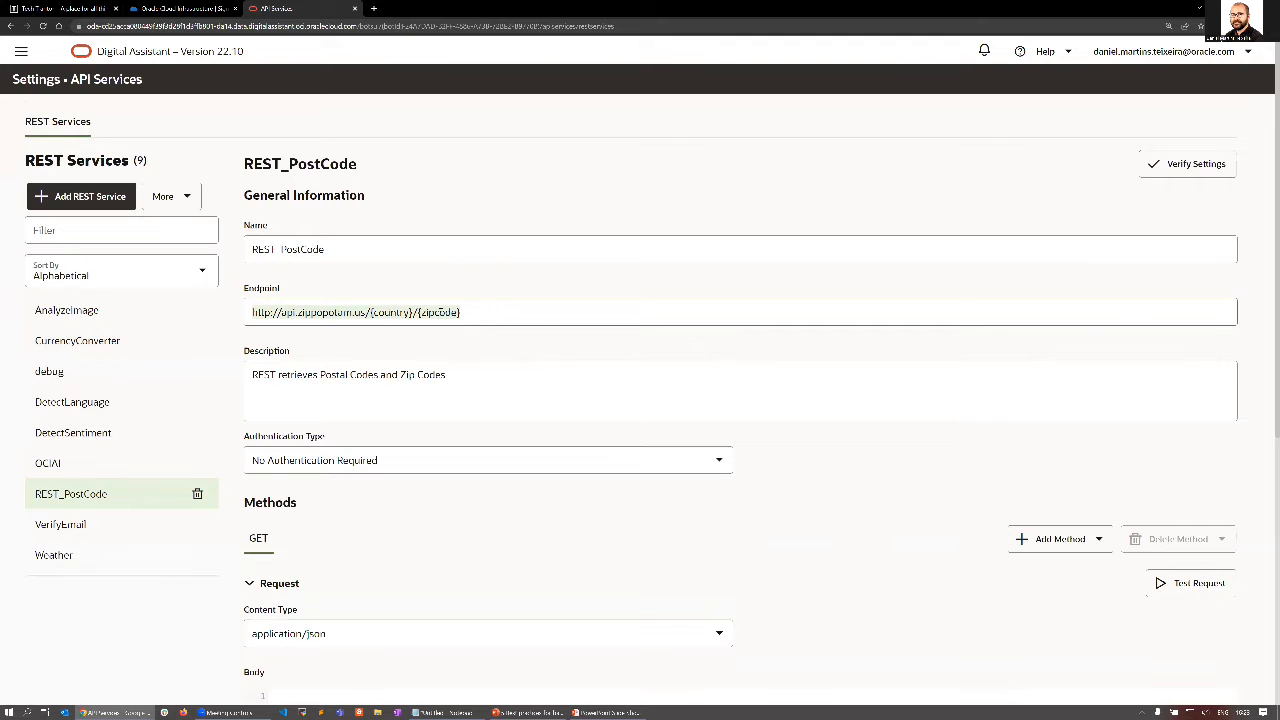
{"action": "scroll", "coordinate": [455, 330], "scroll_direction": "down", "scroll_amount": 3}
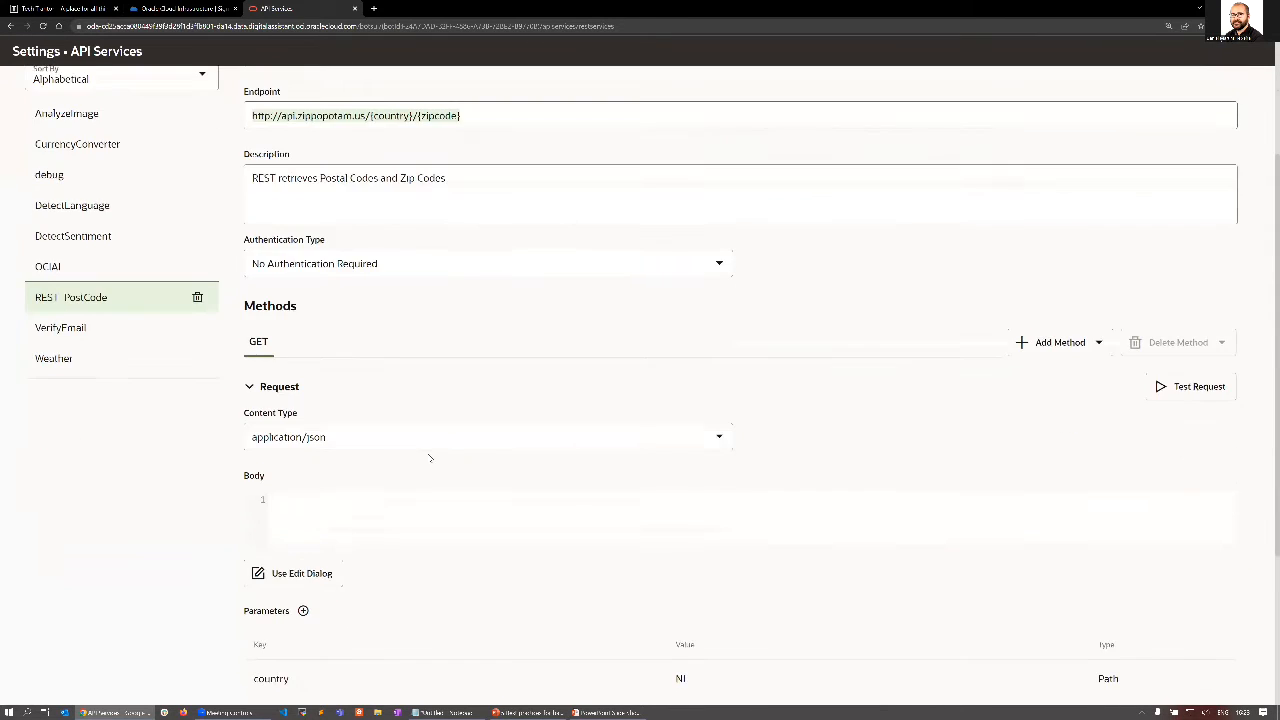
{"action": "scroll", "coordinate": [453, 461], "scroll_direction": "down", "scroll_amount": 2}
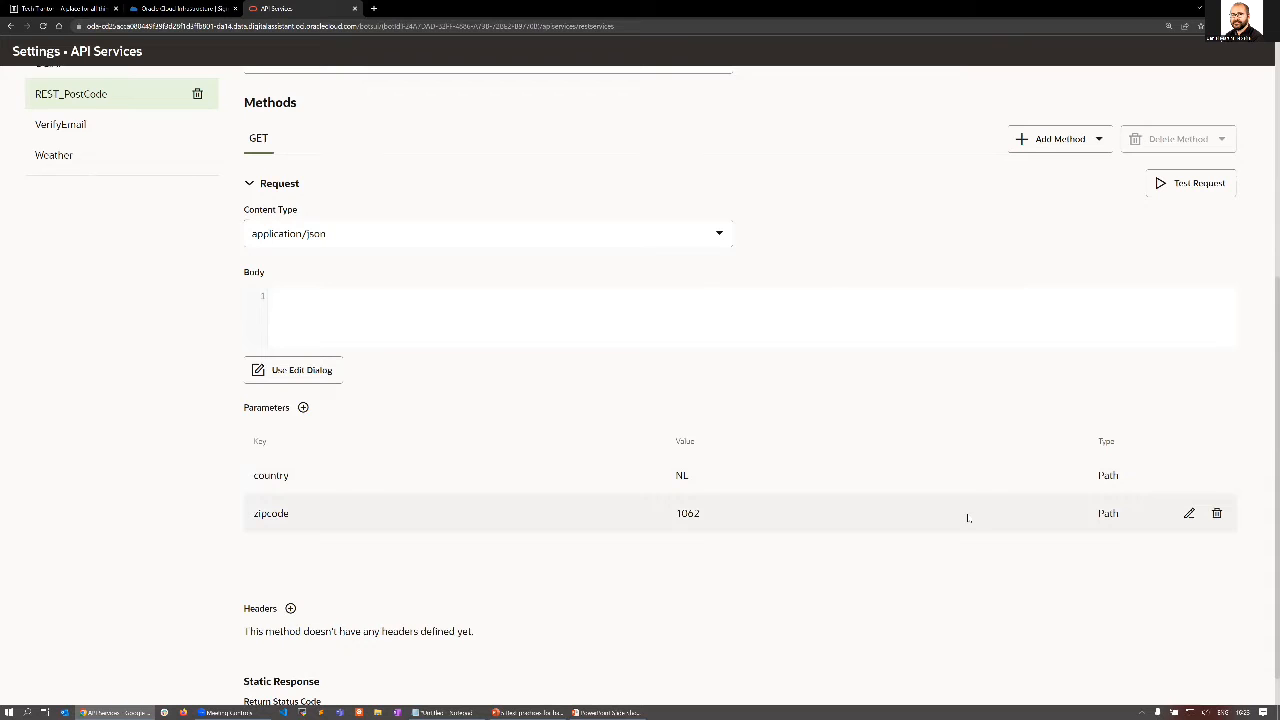
{"action": "scroll", "coordinate": [968, 517], "scroll_direction": "down", "scroll_amount": 1}
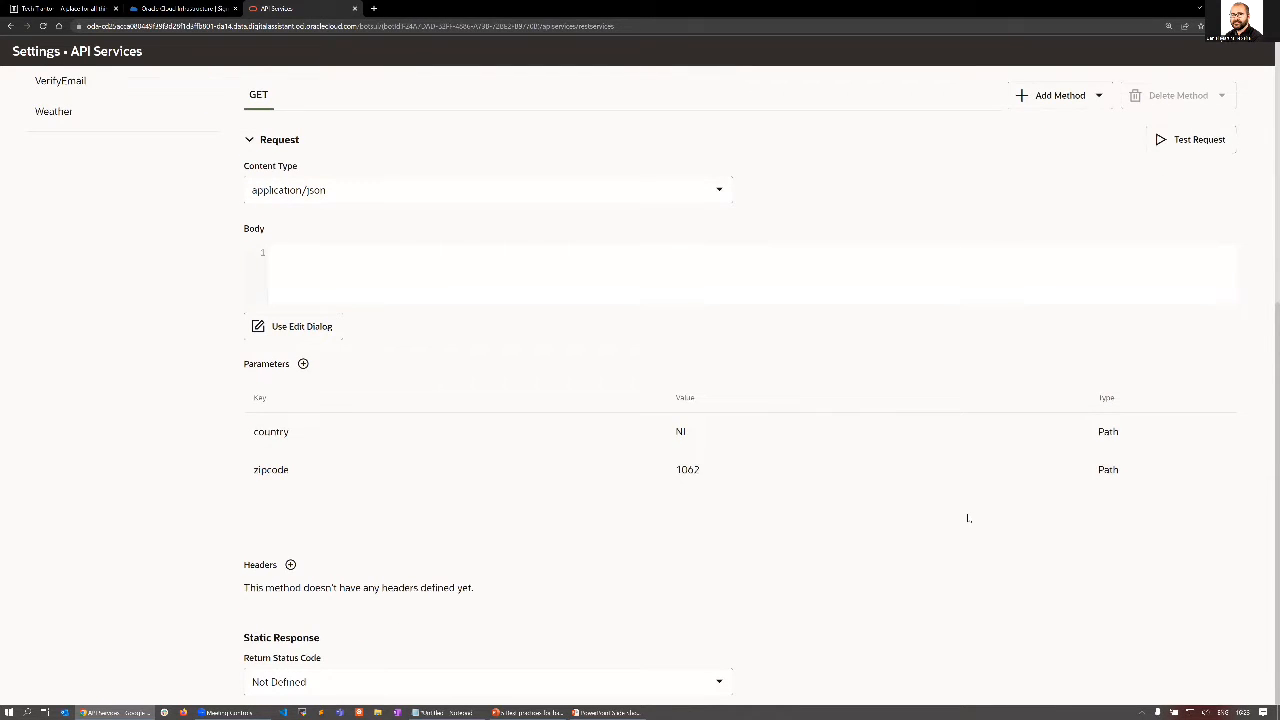
{"action": "scroll", "coordinate": [968, 517], "scroll_direction": "up", "scroll_amount": 5}
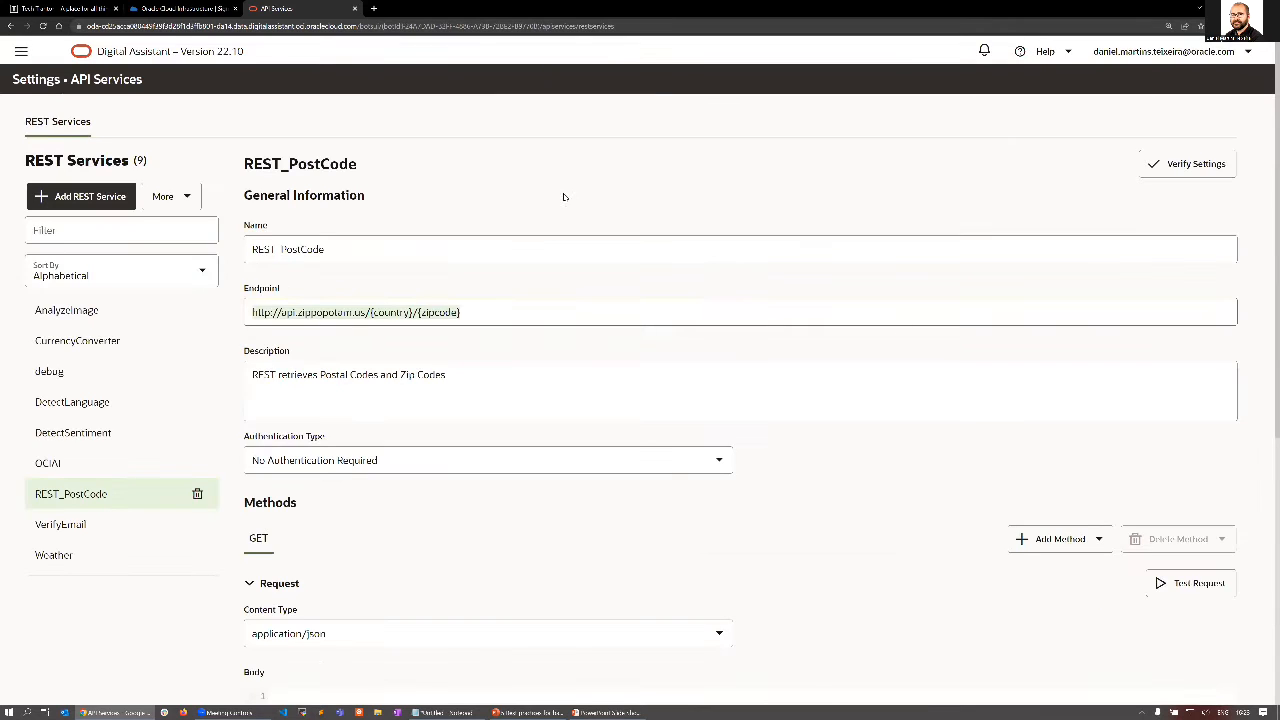
Go to the development skills list and open the Webinar_REST_empty skill.
{"action": "left_click", "coordinate": [21, 51]}
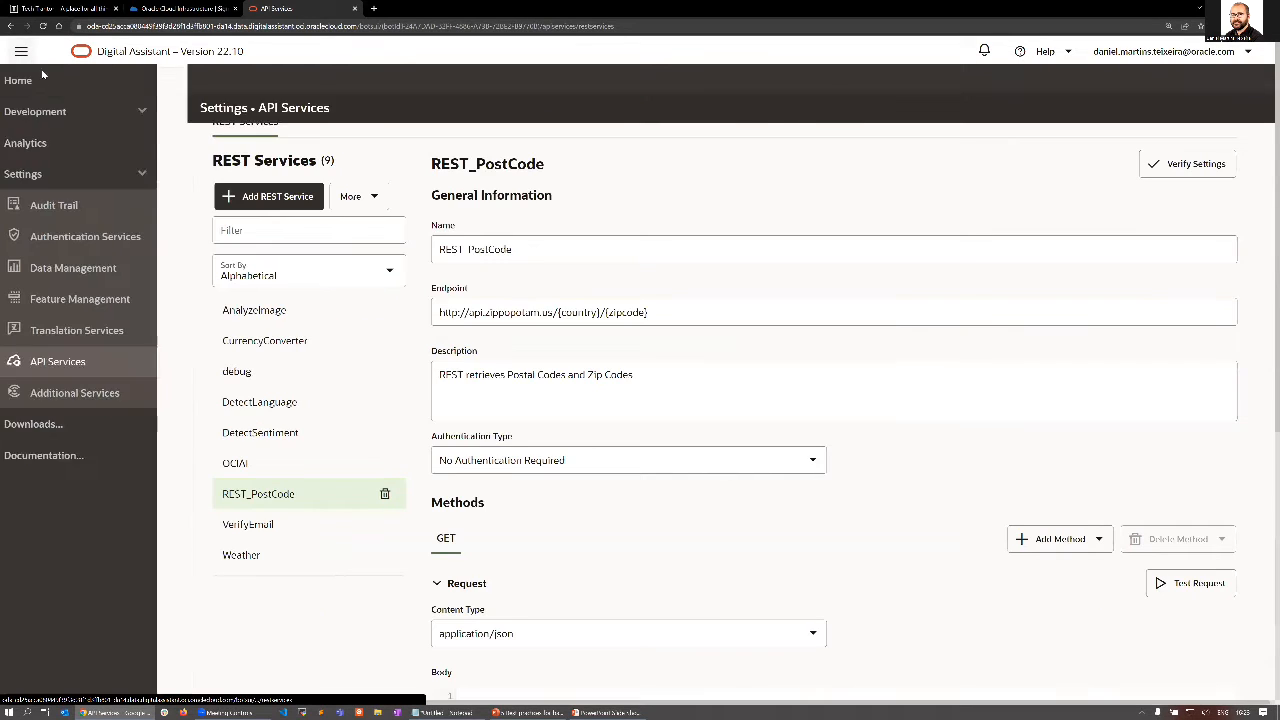
{"action": "left_click", "coordinate": [155, 115]}
{"action": "left_click", "coordinate": [100, 143]}
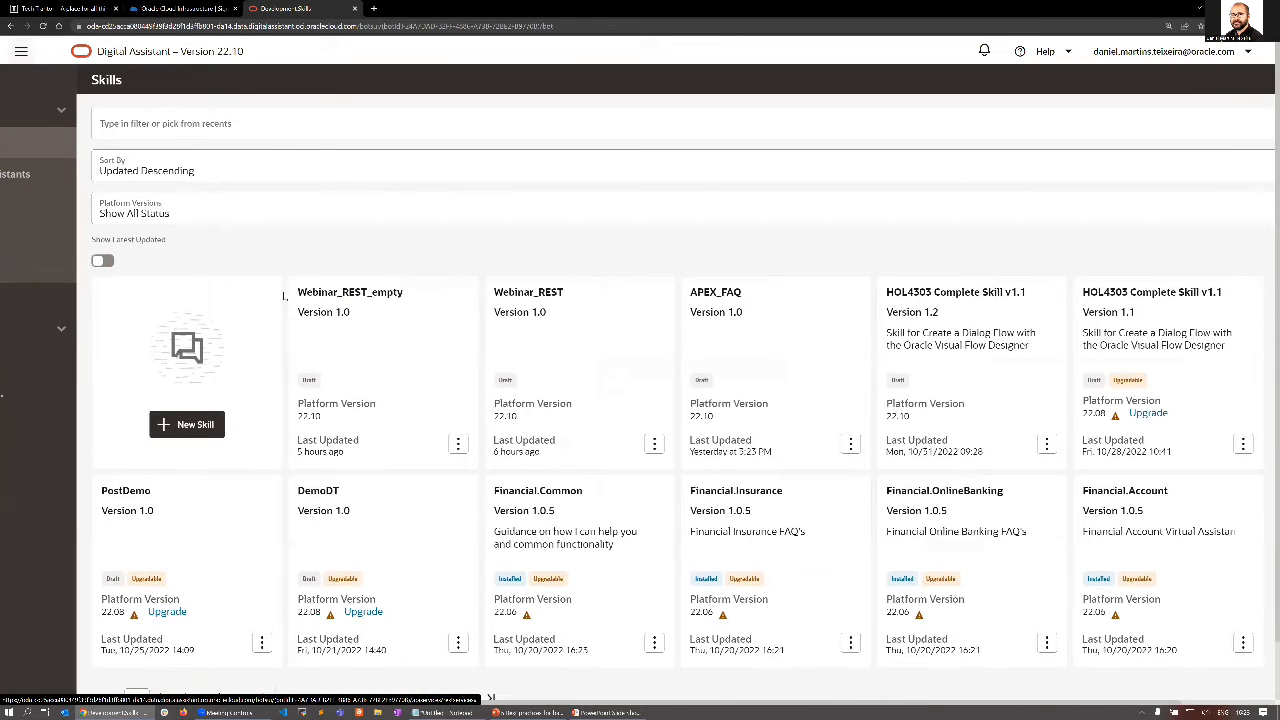
{"action": "double_click", "coordinate": [284, 297]}
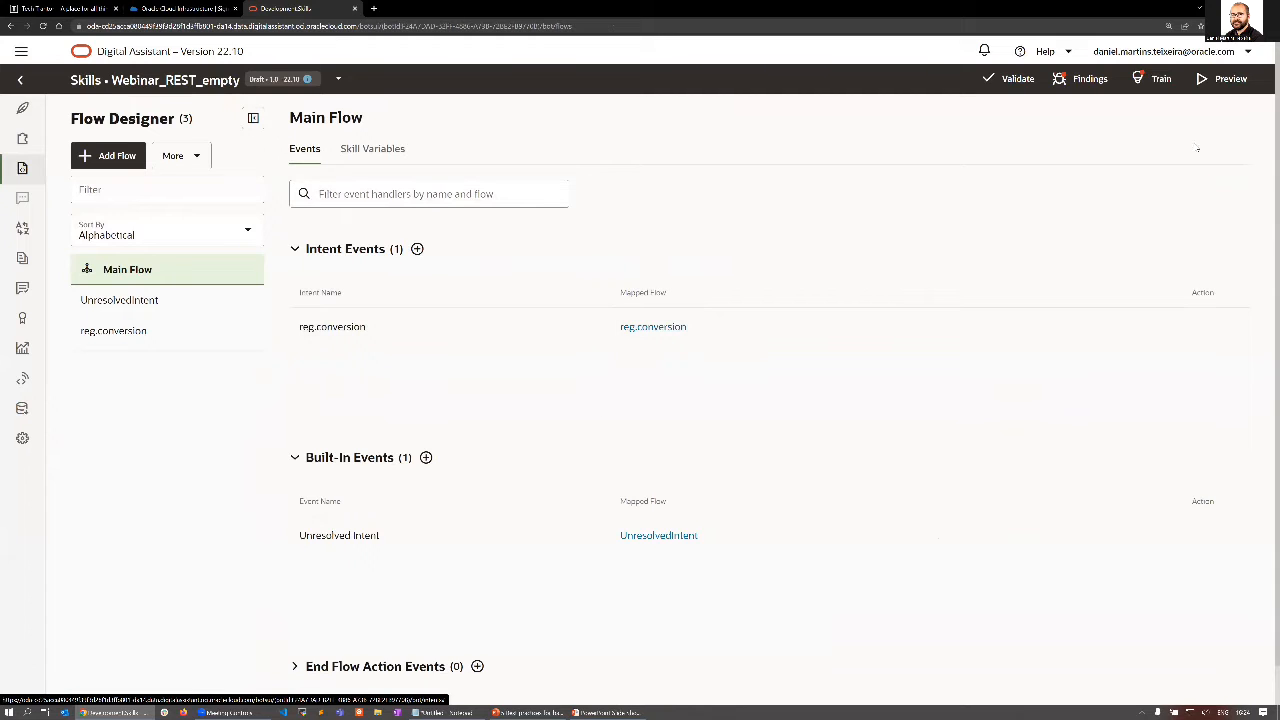
Test the skill in a fresh preview conversation with the message "convert euro to dolars", and close the tester.
{"action": "left_click", "coordinate": [1215, 86]}
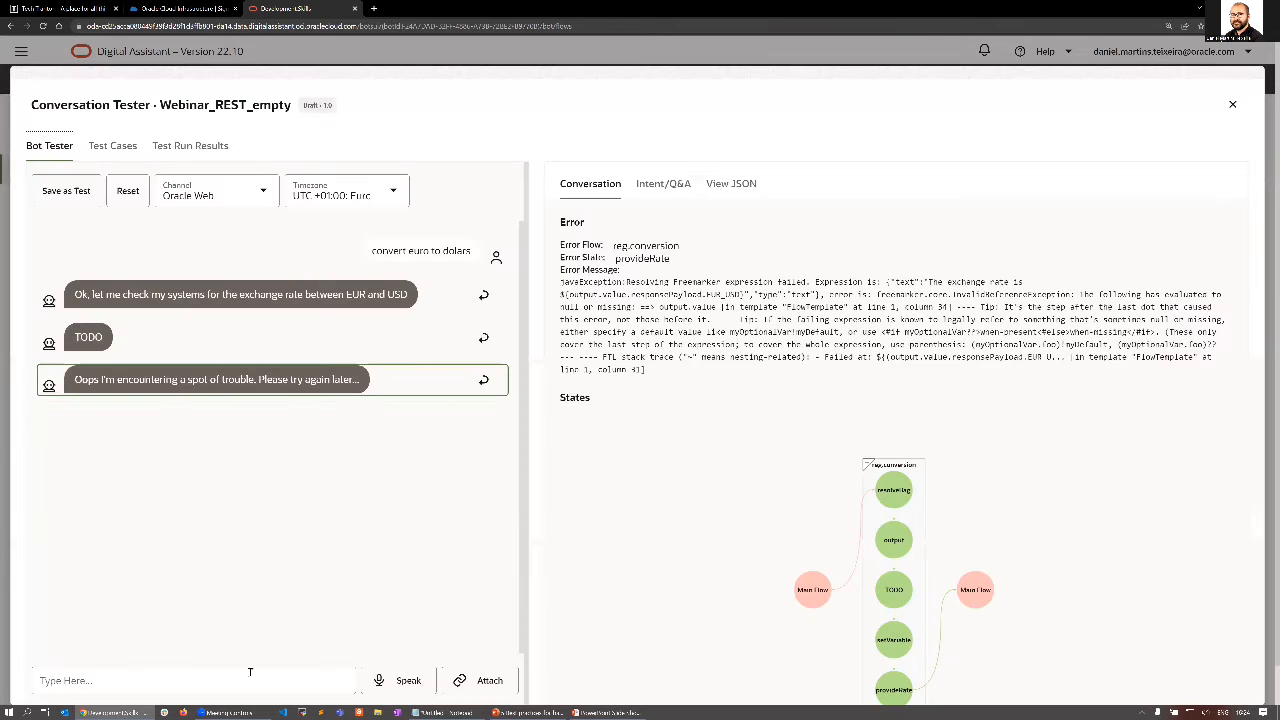
{"action": "left_click", "coordinate": [128, 190]}
{"action": "left_click", "coordinate": [250, 672]}
{"action": "type", "text": "convert "}
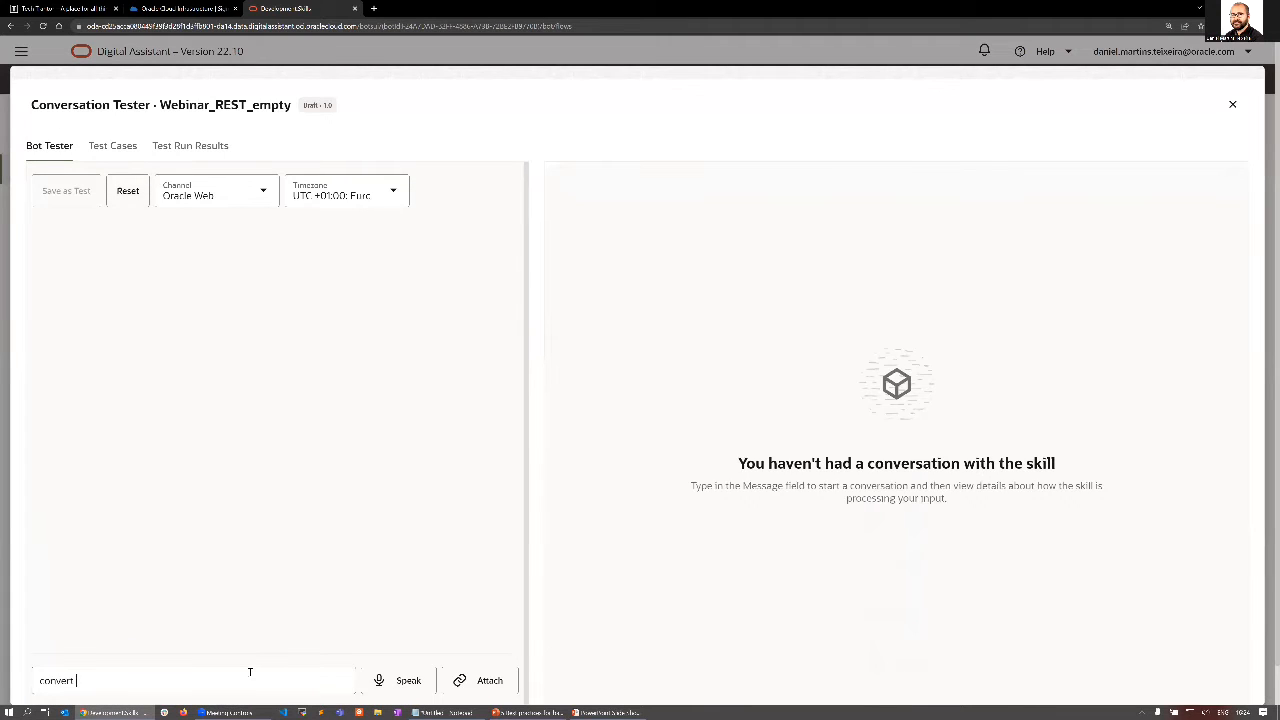
{"action": "type", "text": "euro to dolars"}
{"action": "key", "text": "Return"}
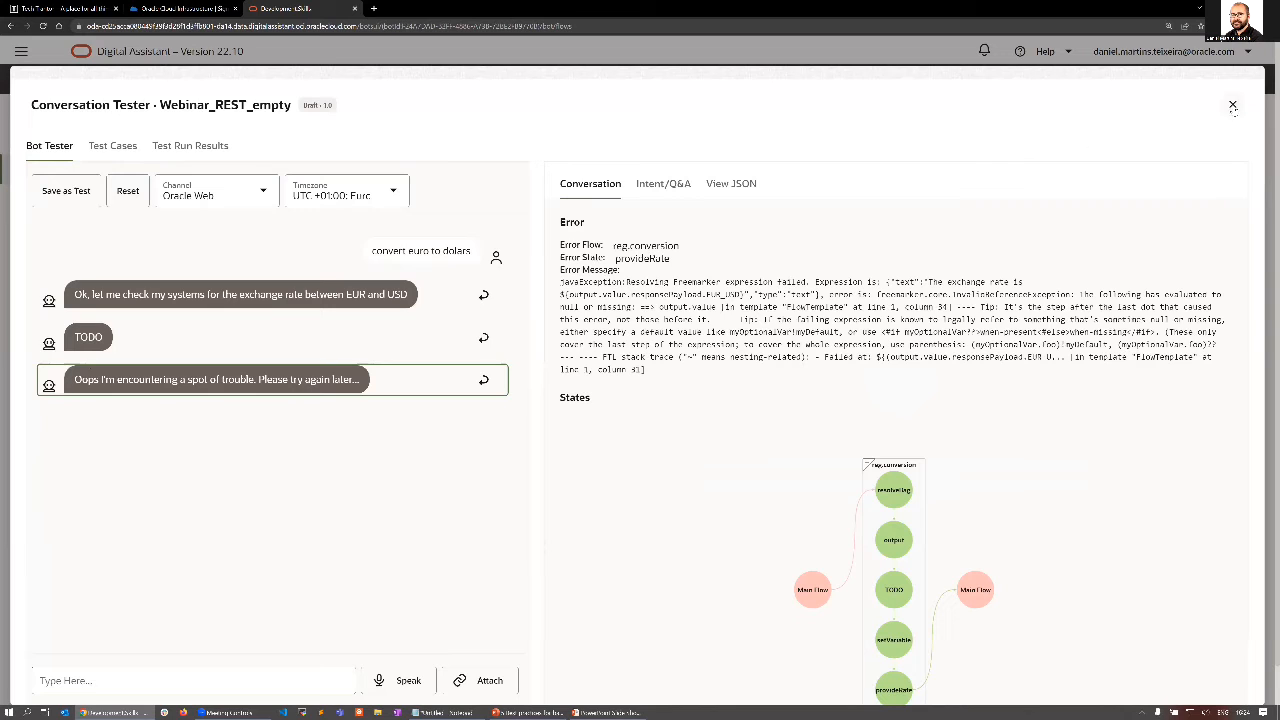
{"action": "key", "text": "Escape"}
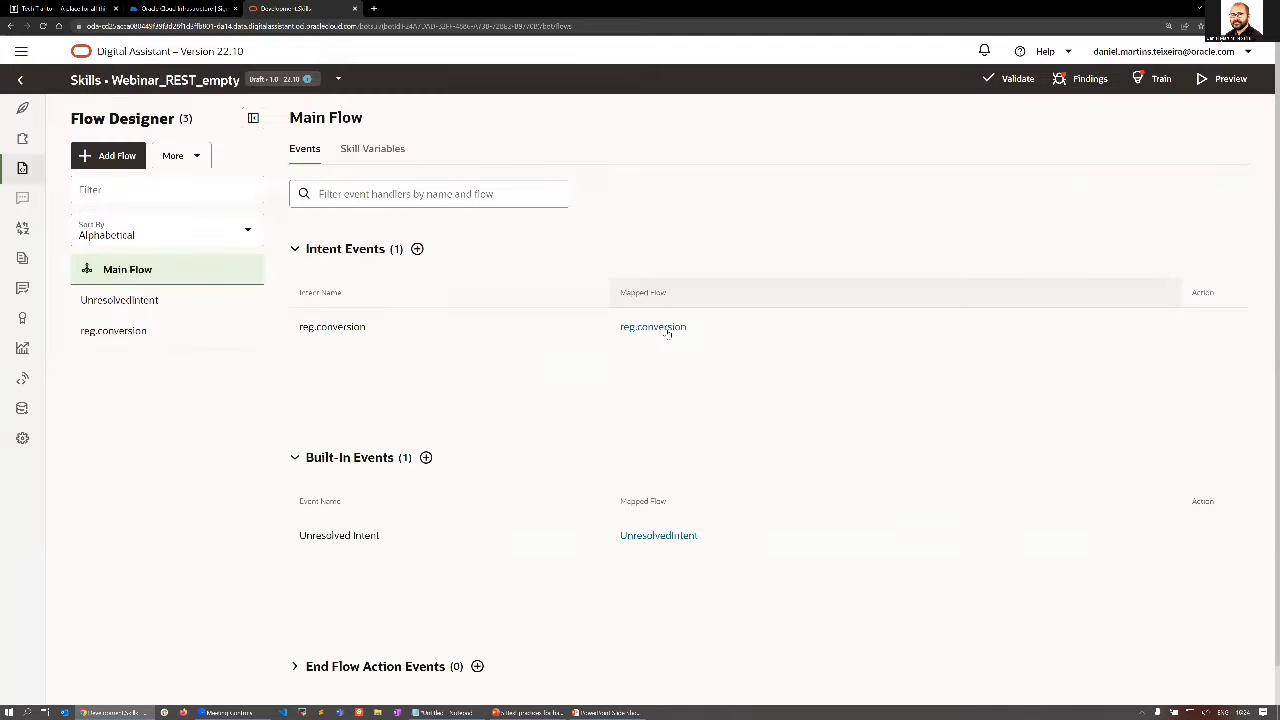
Open the reg.conversion flow mapped to the intent event and look at its output and TODO states.
{"action": "left_click", "coordinate": [668, 330]}
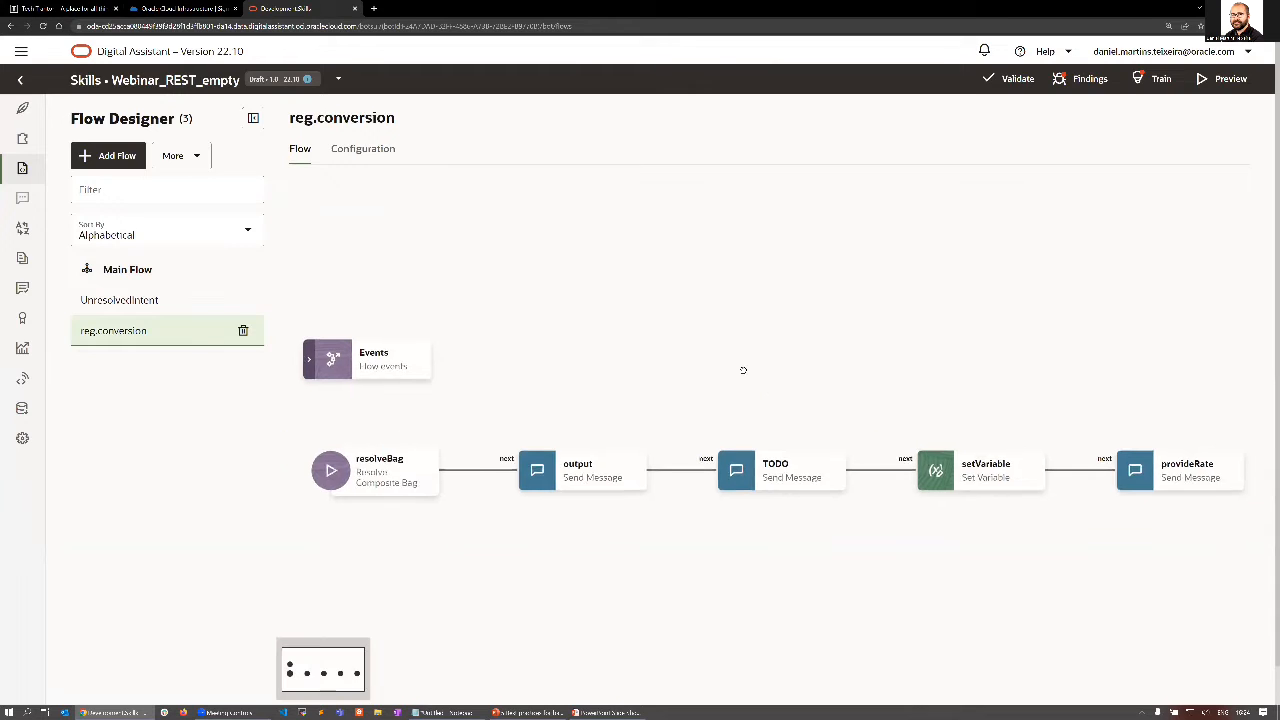
{"action": "left_click", "coordinate": [549, 451]}
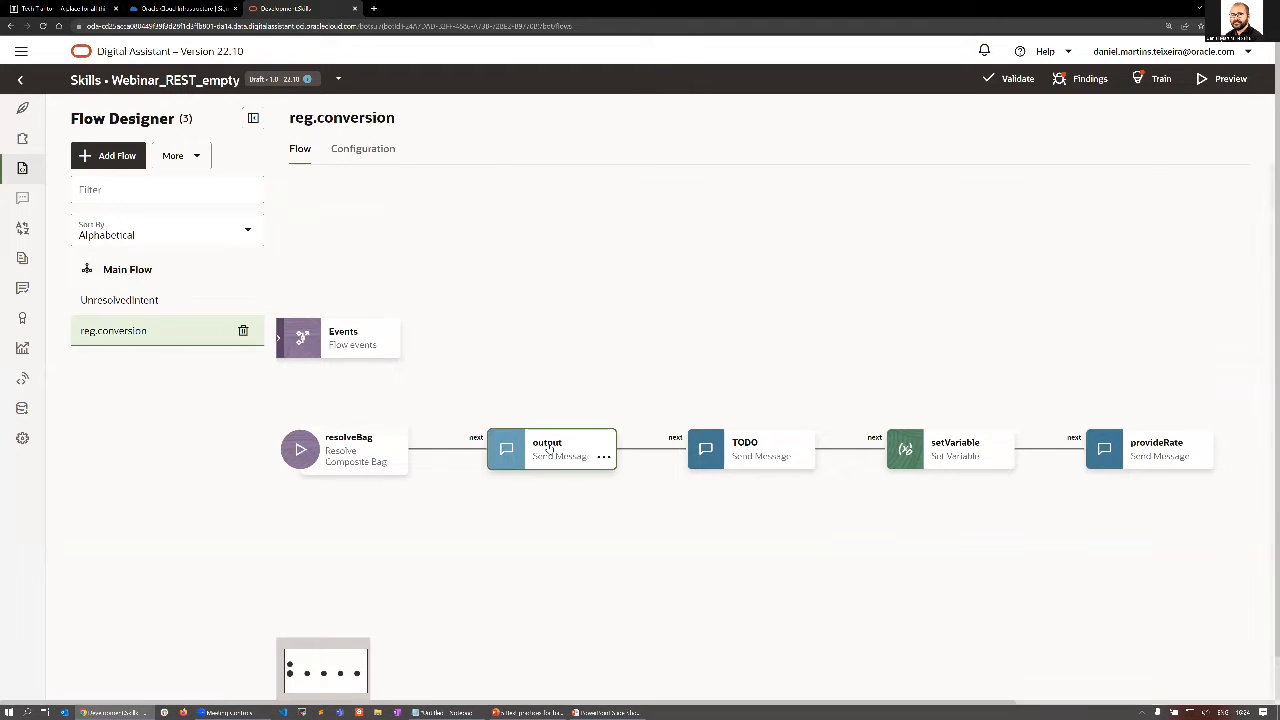
{"action": "left_click", "coordinate": [756, 463]}
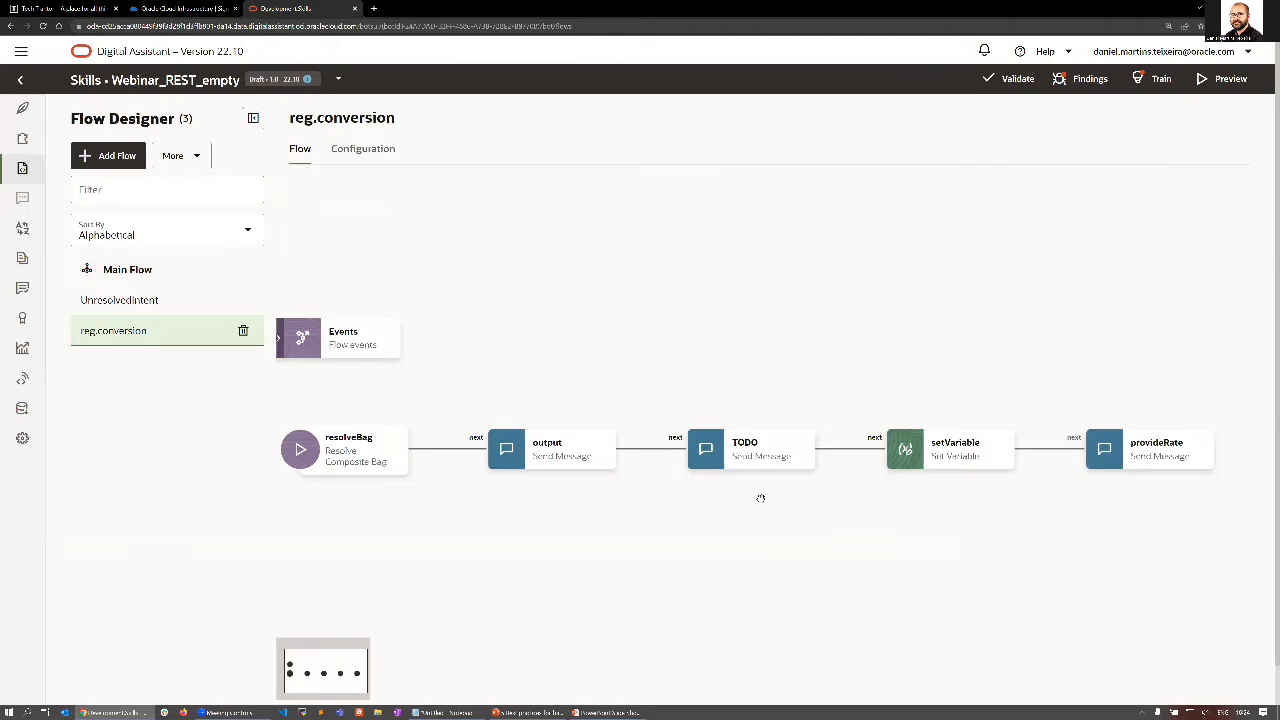
Insert a Call REST Service state named callRestService between the output and TODO states of the reg.conversion flow.
{"action": "left_click", "coordinate": [653, 450]}
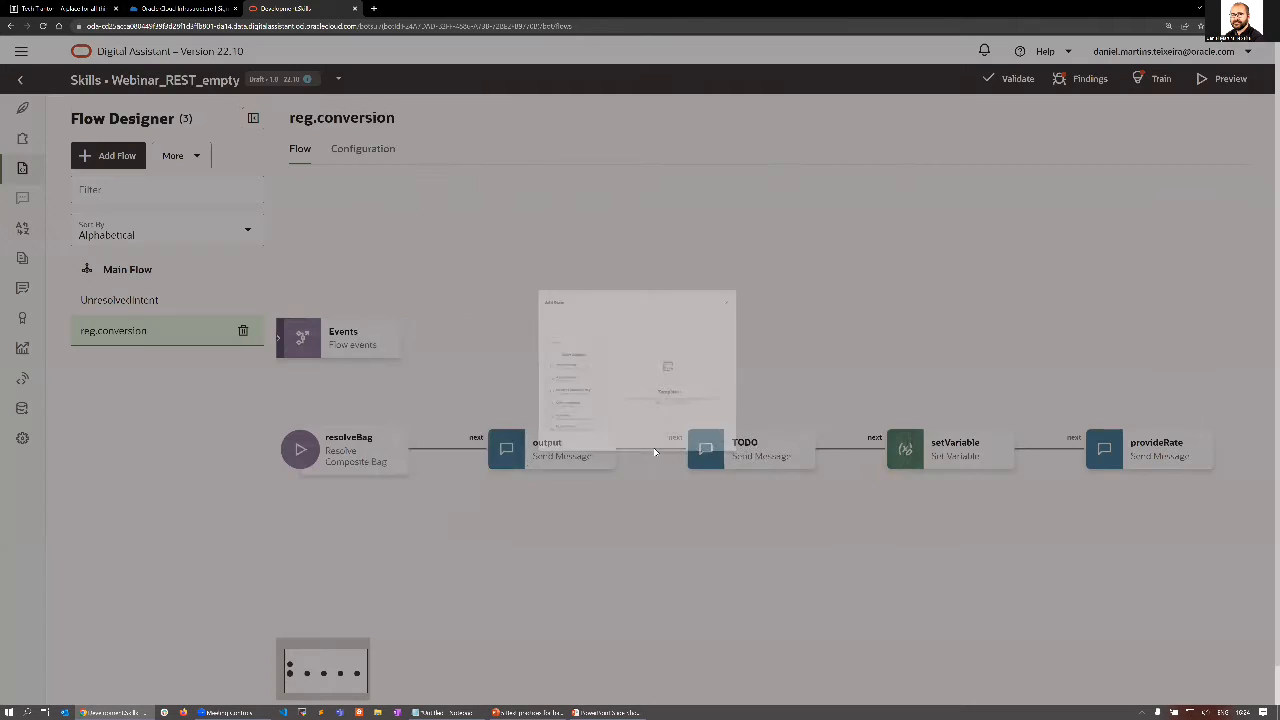
{"action": "scroll", "coordinate": [440, 440], "scroll_direction": "down", "scroll_amount": 3}
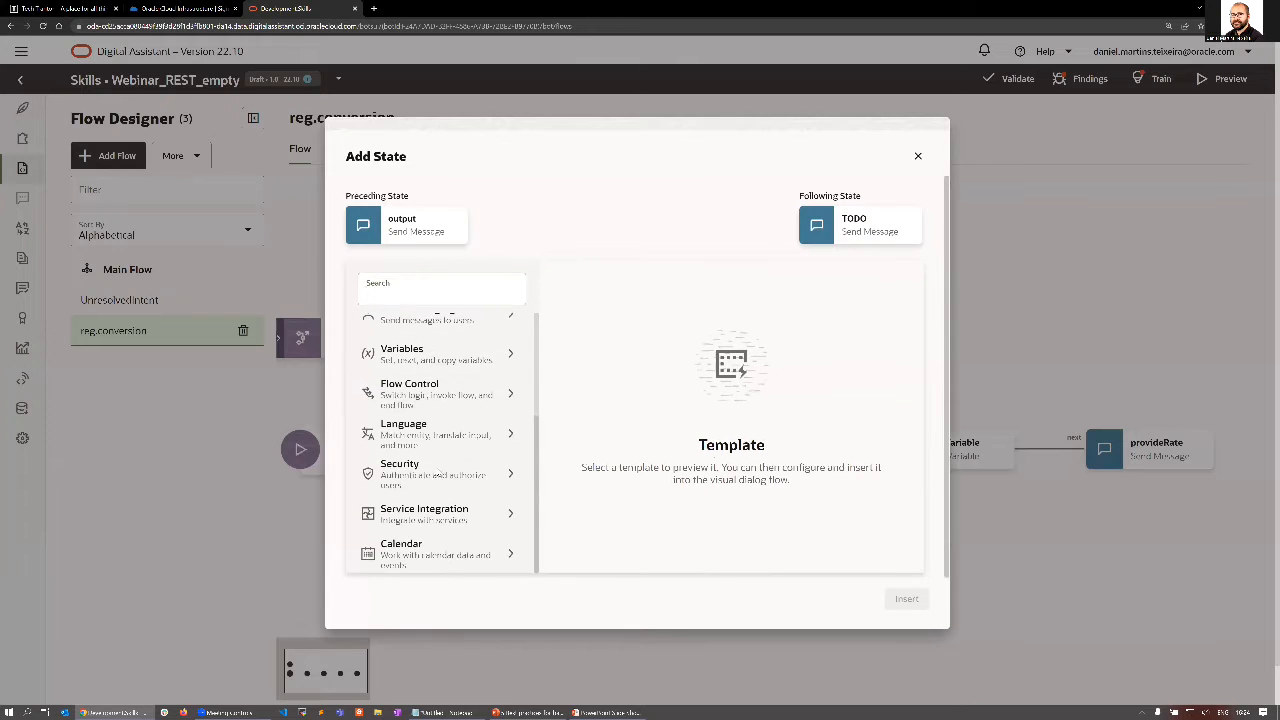
{"action": "scroll", "coordinate": [437, 511], "scroll_direction": "down", "scroll_amount": 3}
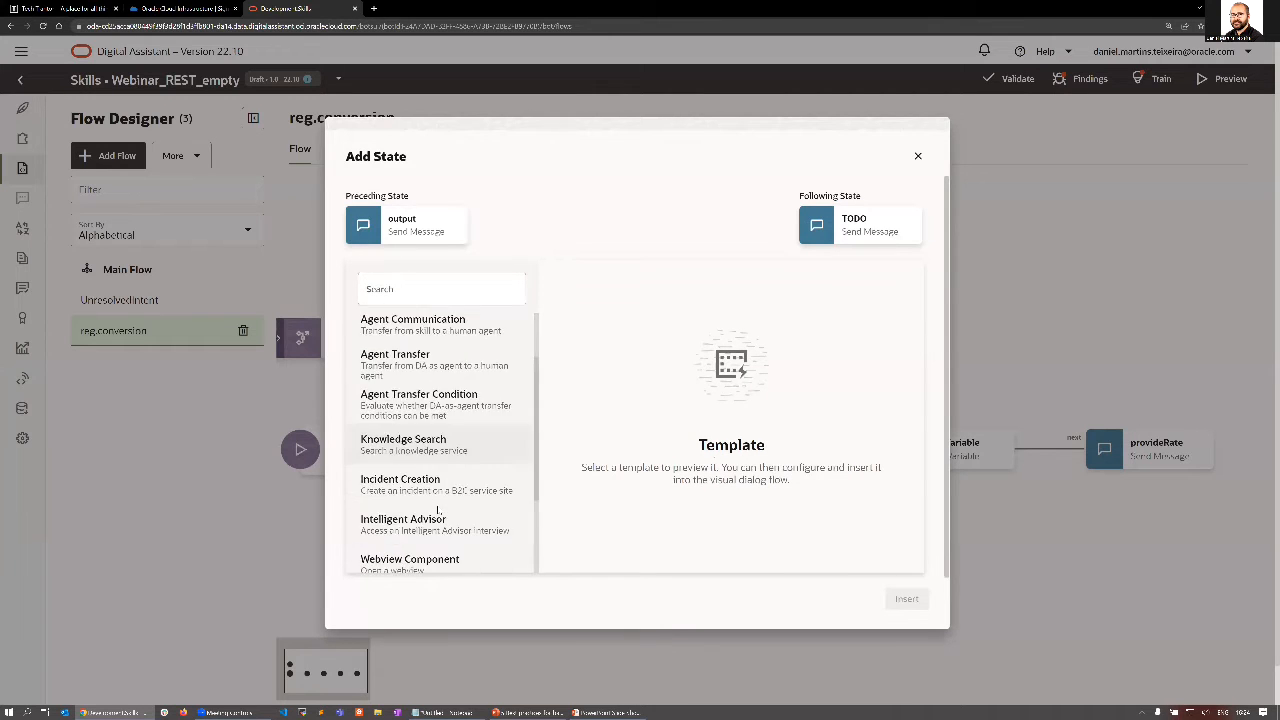
{"action": "left_click", "coordinate": [399, 470]}
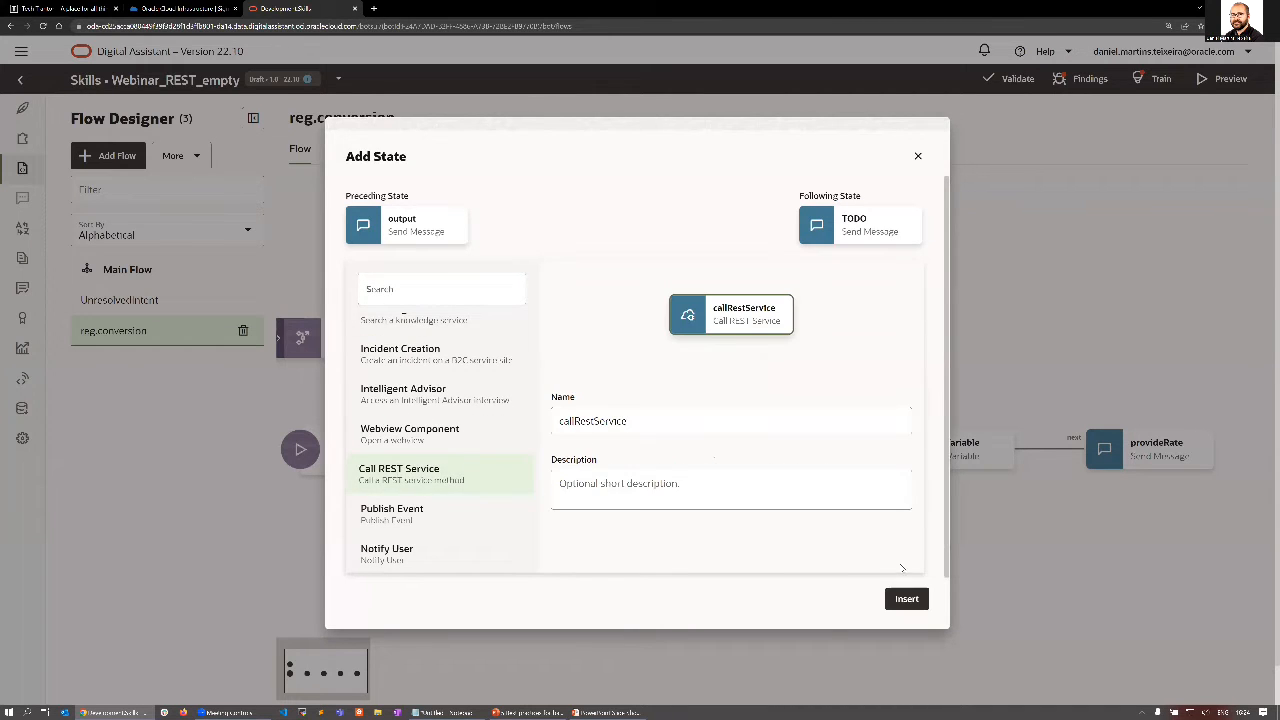
{"action": "left_click", "coordinate": [907, 599]}
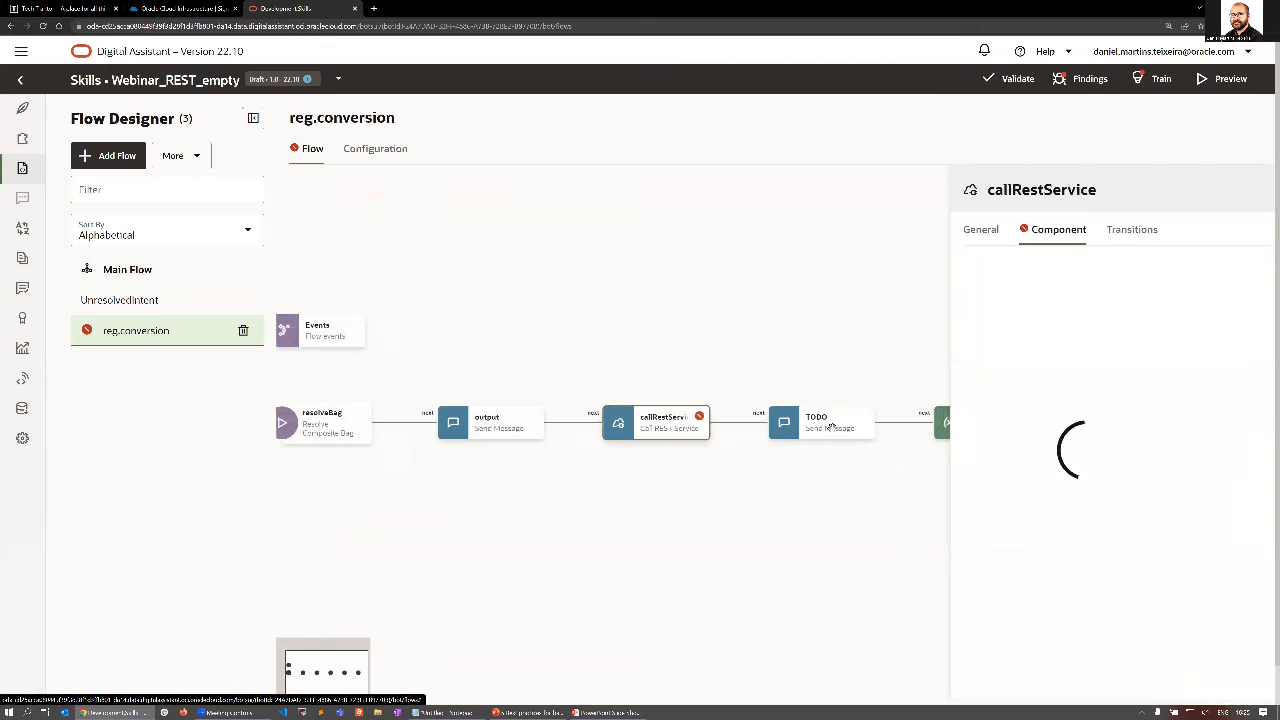
Delete the TODO message state from the reg.conversion flow.
{"action": "left_click", "coordinate": [828, 428]}
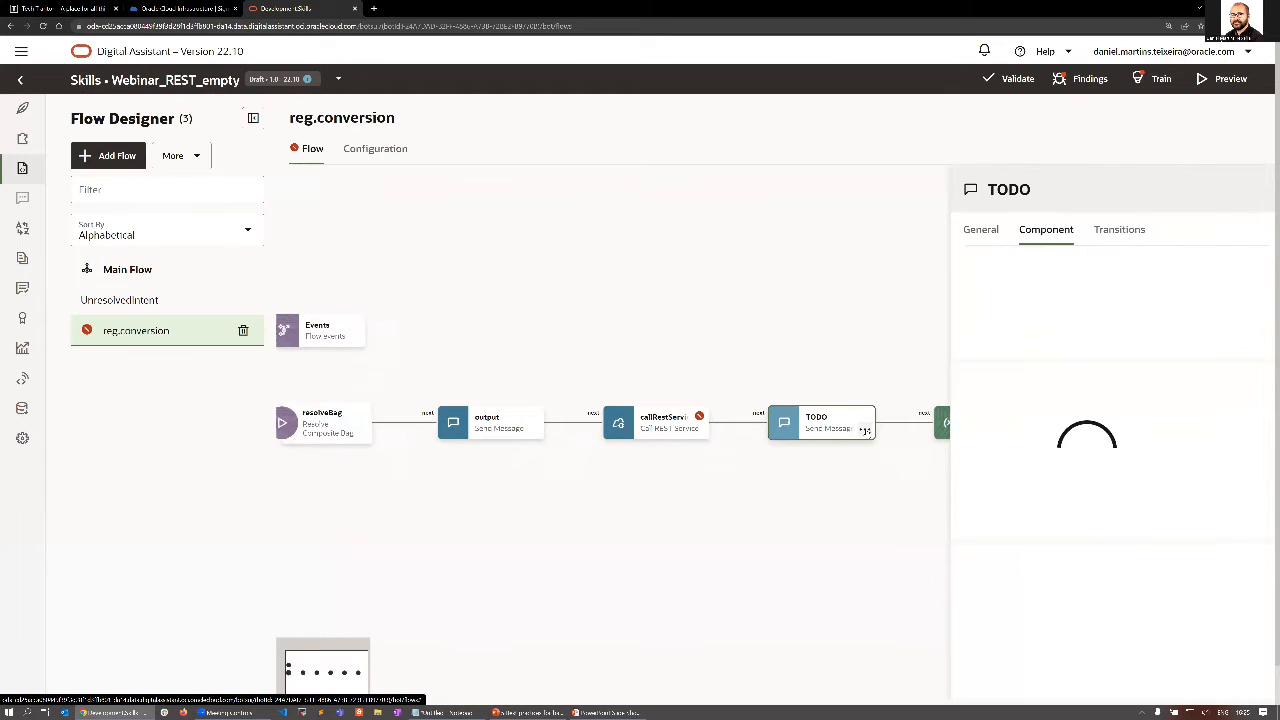
{"action": "left_click", "coordinate": [864, 428]}
{"action": "left_click", "coordinate": [893, 528]}
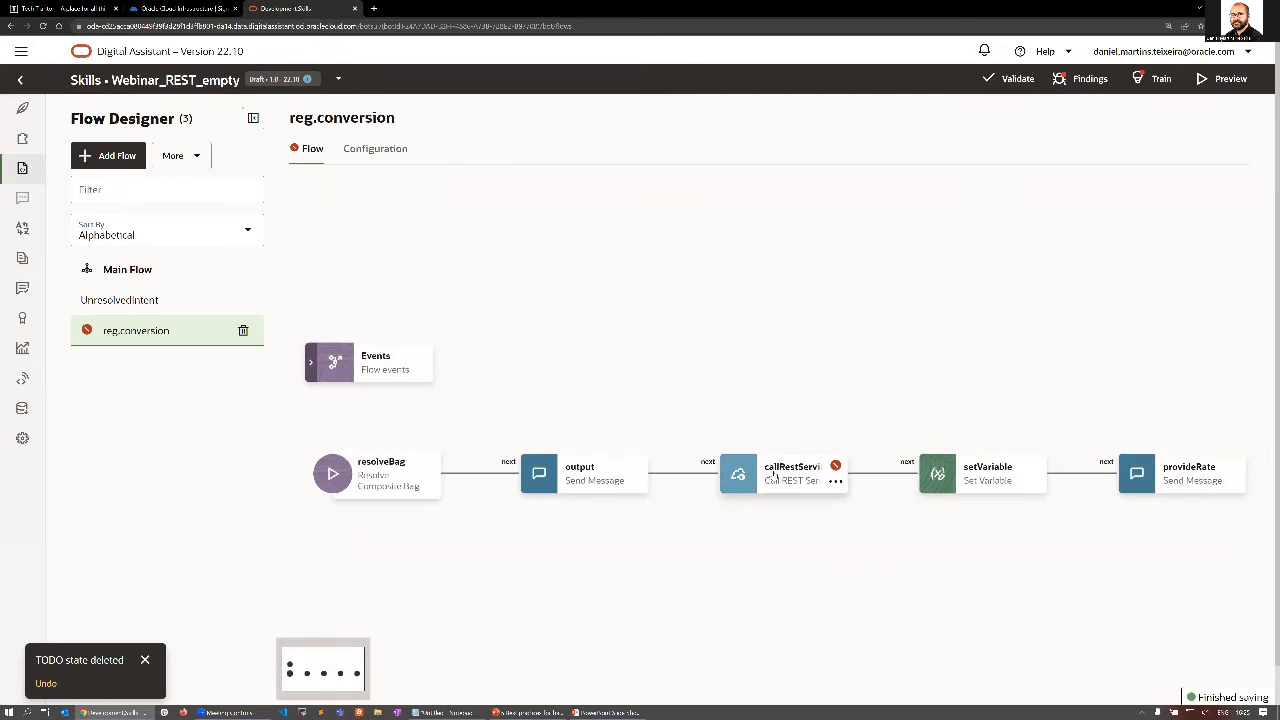
Configure the callRestService state to call the CurrencyConverter REST service with the GET method.
{"action": "left_click", "coordinate": [773, 479]}
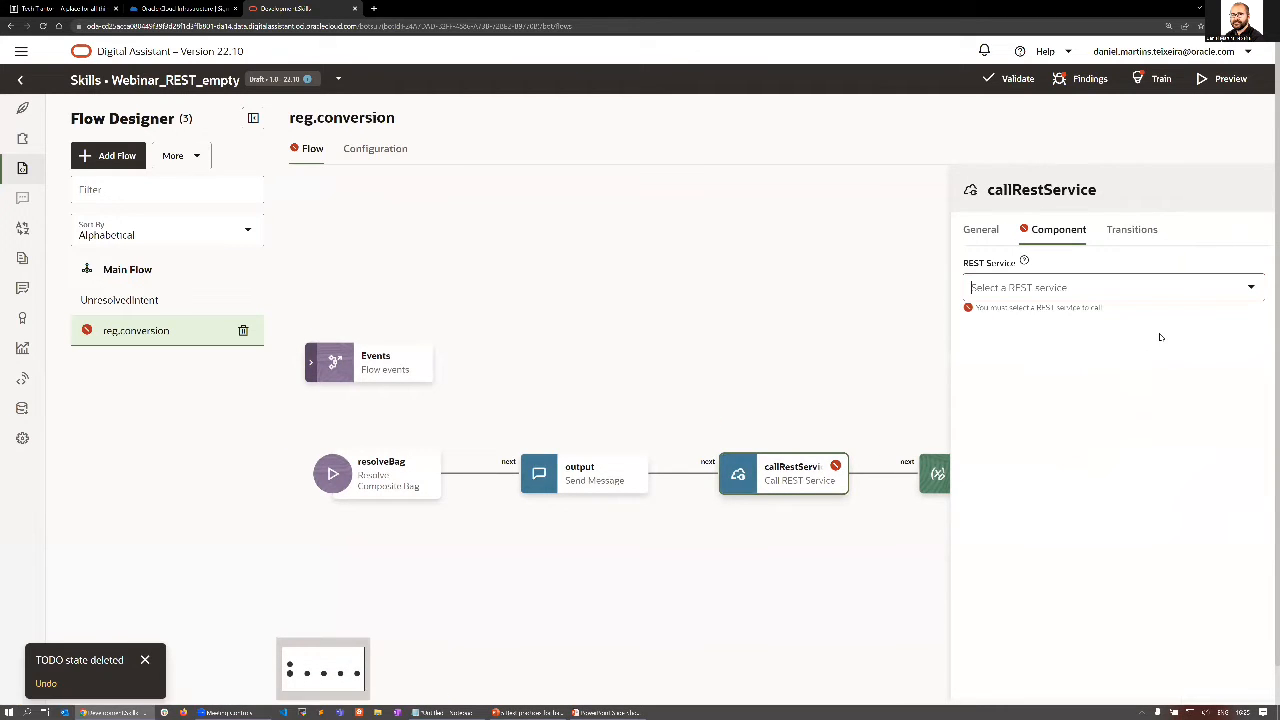
{"action": "left_click", "coordinate": [1250, 288]}
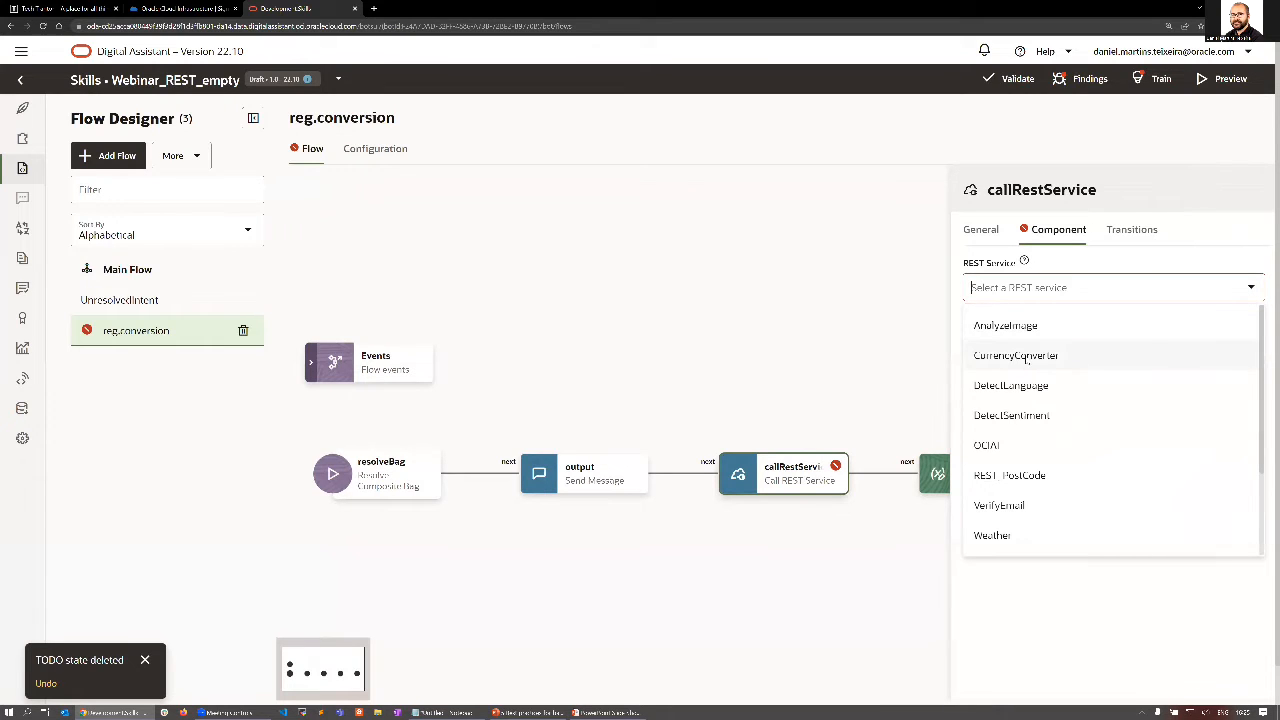
{"action": "left_click", "coordinate": [1016, 356]}
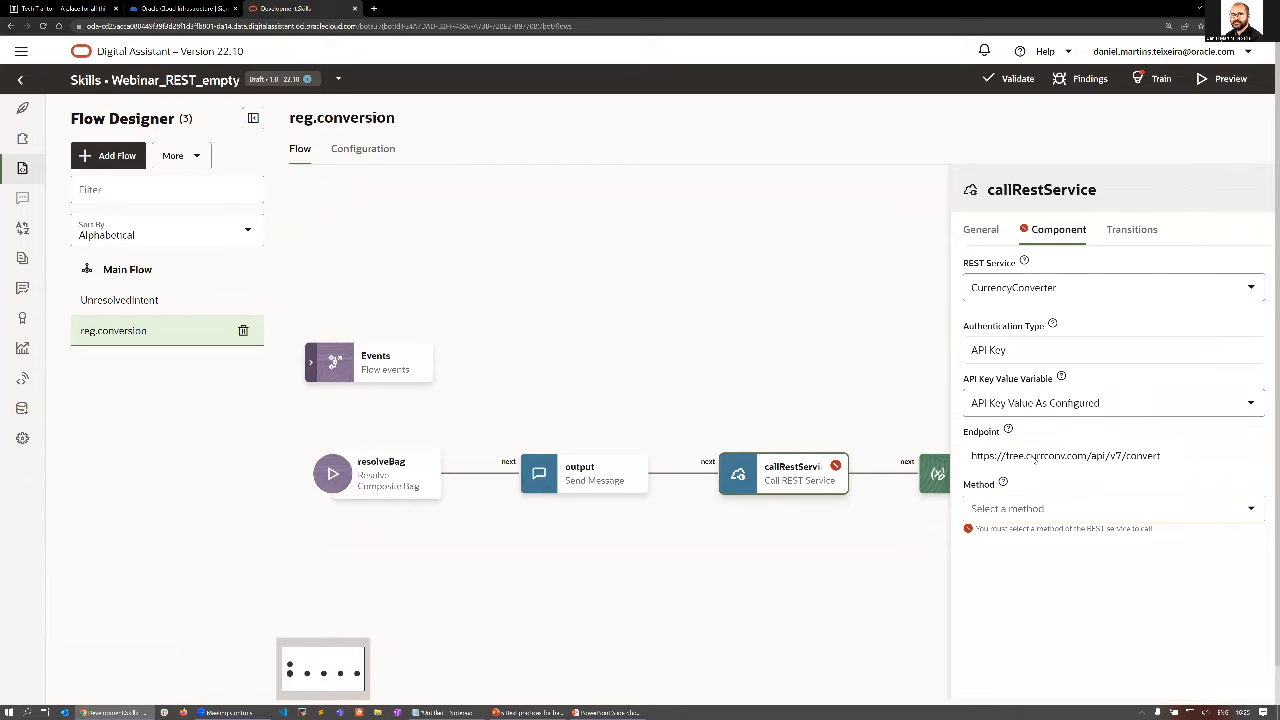
{"action": "left_click", "coordinate": [1253, 511]}
{"action": "left_click", "coordinate": [1214, 546]}
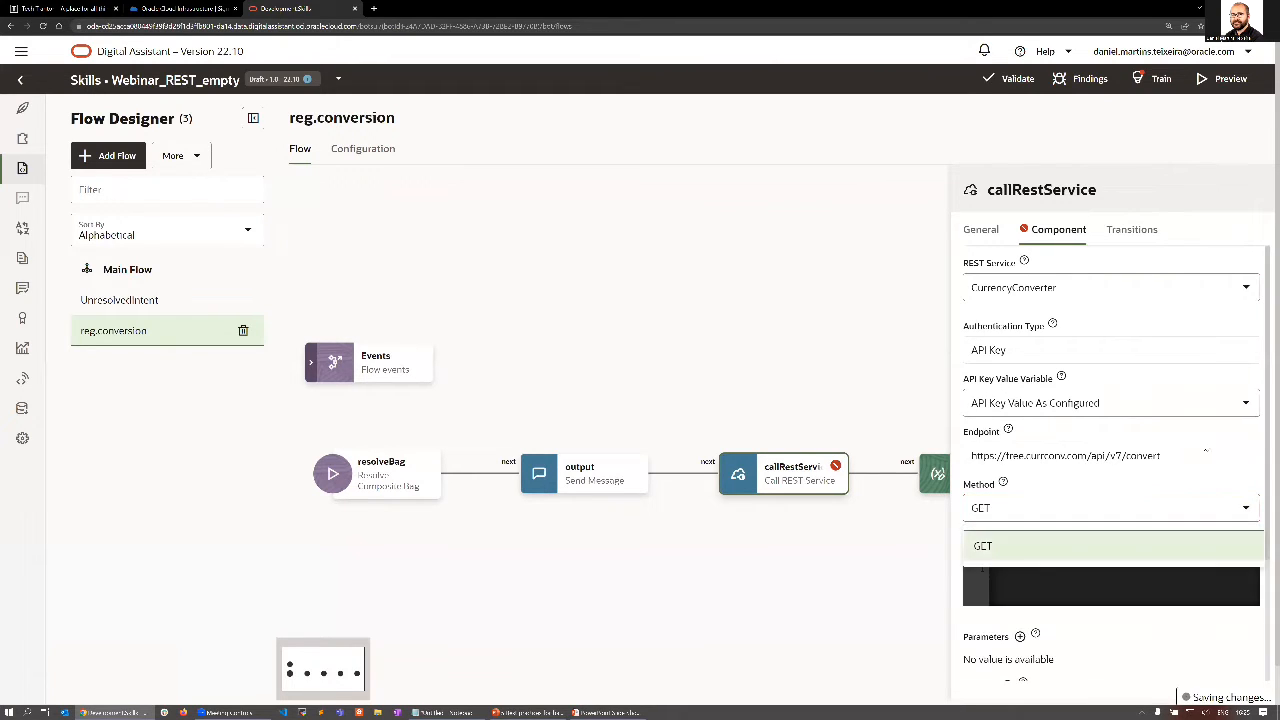
Add a Query parameter q with the value ${countries.value.countries[0].canonicalName}_${countries.value.countries[1].canonicalName}, using the expression kept in Notepad.
{"action": "scroll", "coordinate": [1198, 443], "scroll_direction": "down", "scroll_amount": 4}
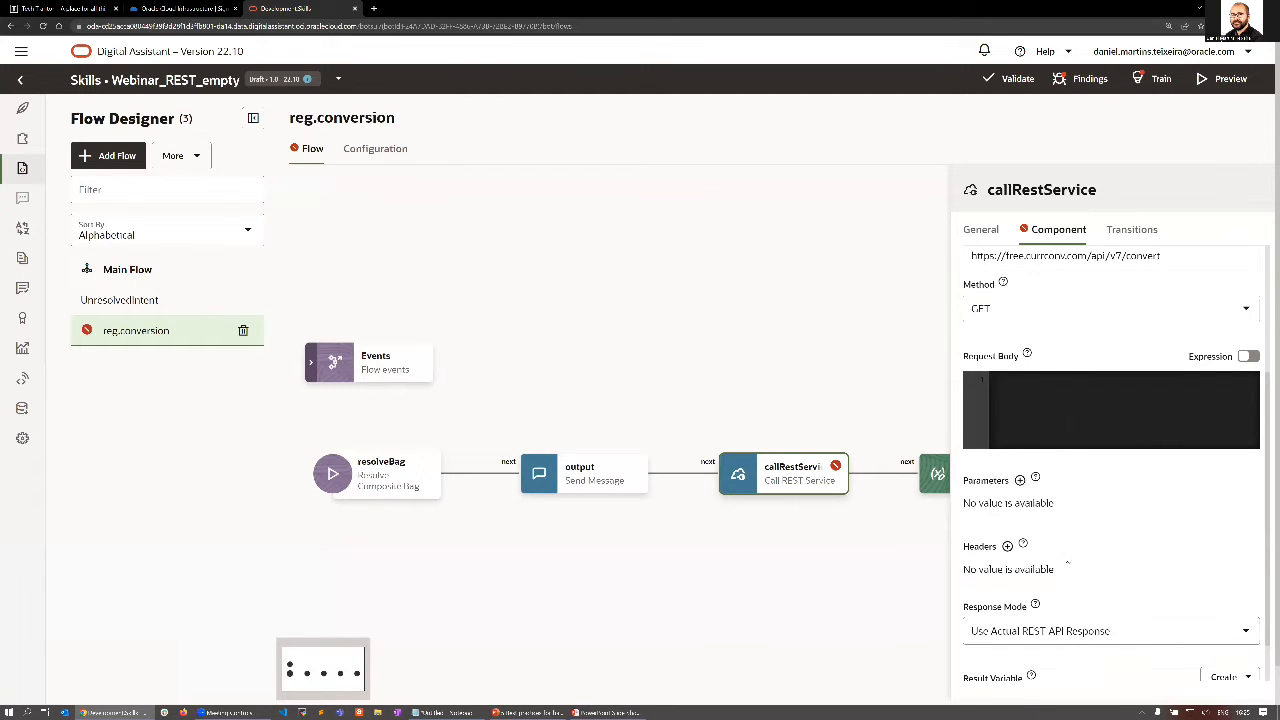
{"action": "scroll", "coordinate": [1067, 562], "scroll_direction": "down", "scroll_amount": 1}
{"action": "scroll", "coordinate": [1040, 535], "scroll_direction": "up", "scroll_amount": 2}
{"action": "left_click", "coordinate": [1021, 531]}
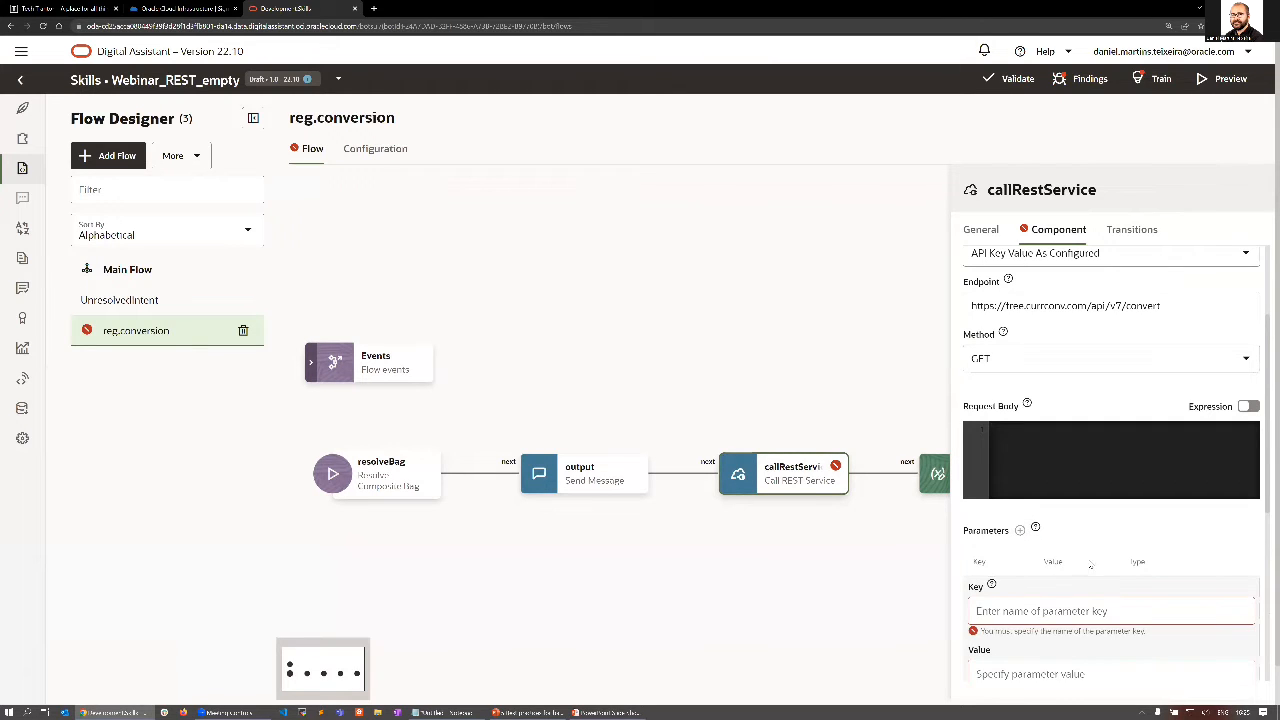
{"action": "type", "text": "q"}
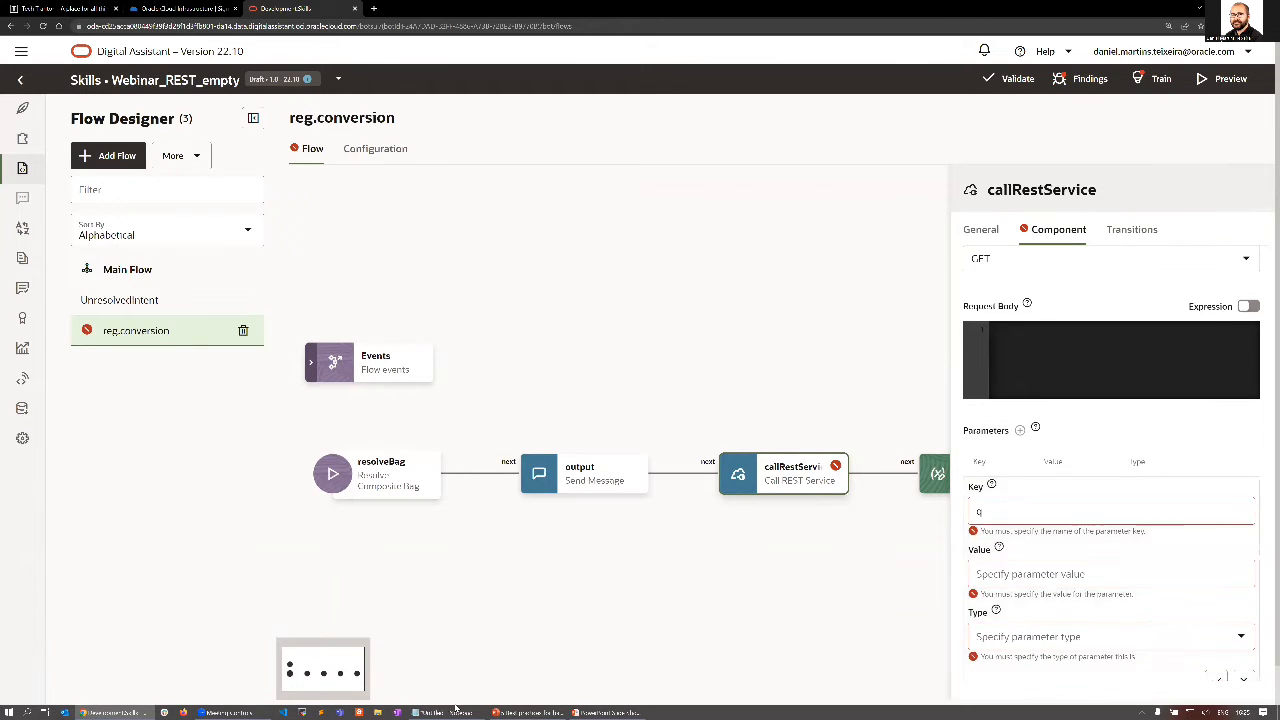
{"action": "key", "text": "alt+Tab"}
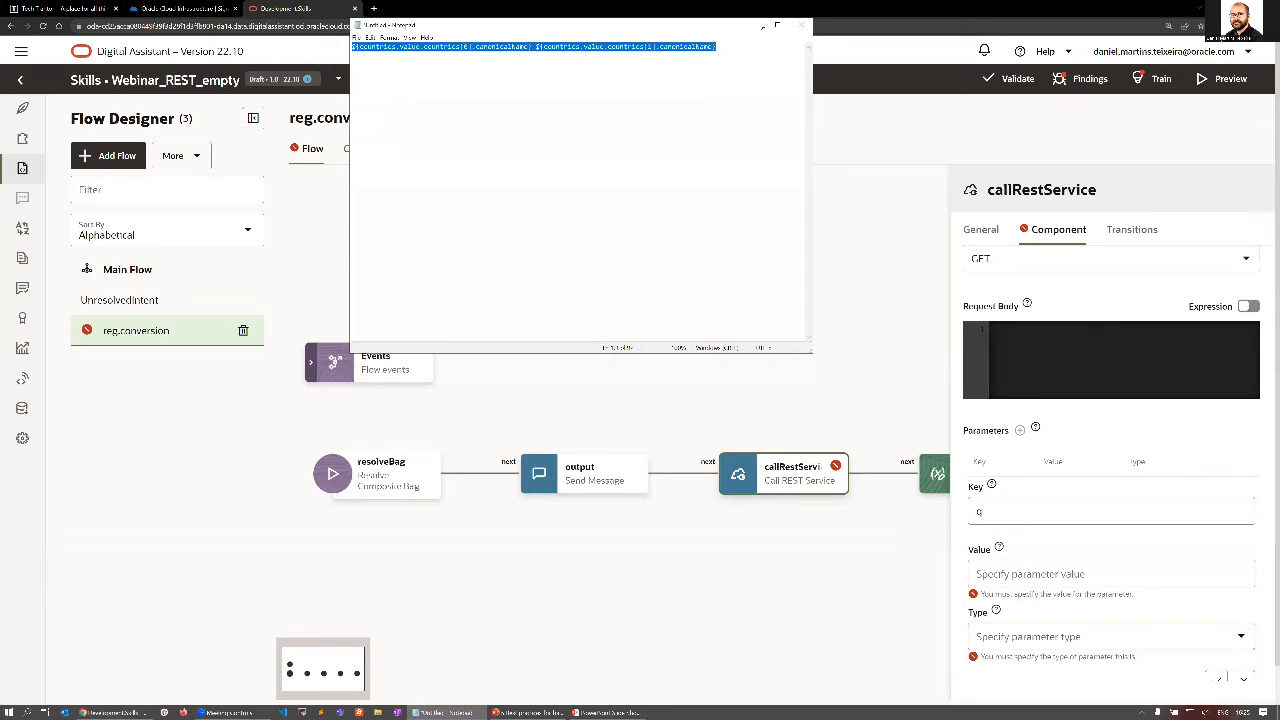
{"action": "left_click", "coordinate": [777, 24]}
{"action": "left_click", "coordinate": [1046, 570]}
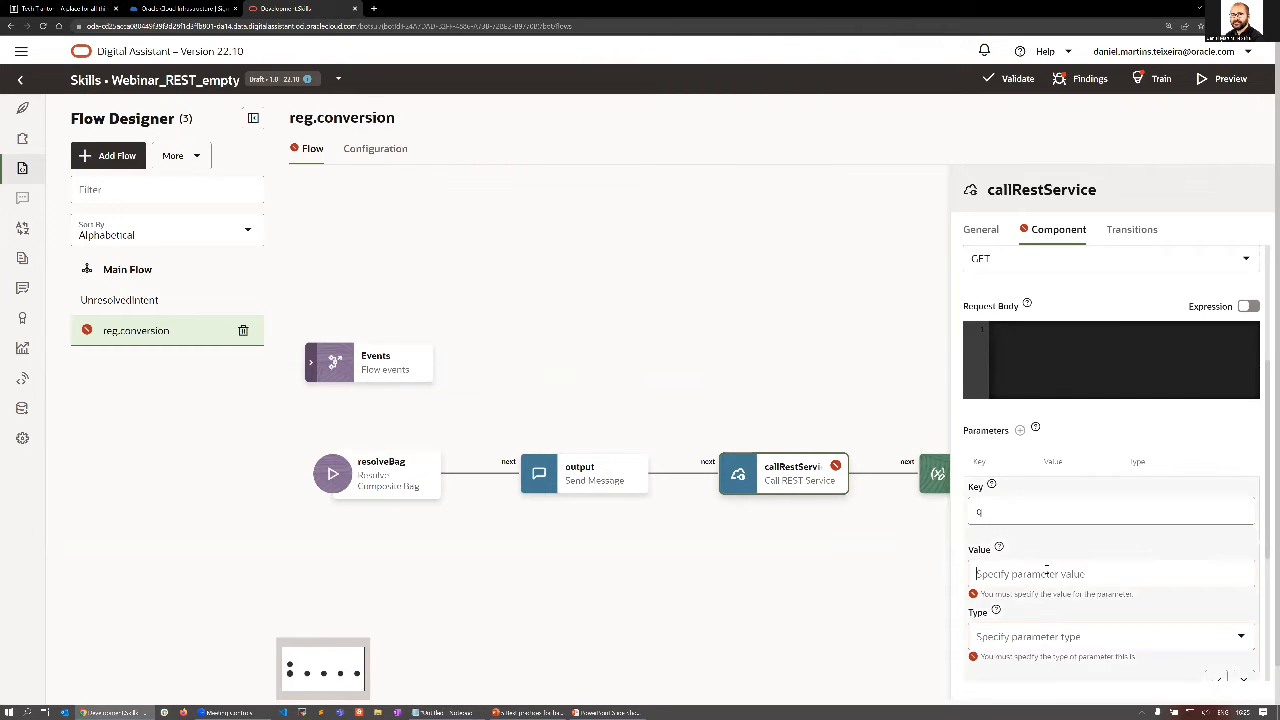
{"action": "type", "text": "${countries.value.countries[0].canonicalName}_${countries.value.countries[1].canonicalName}"}
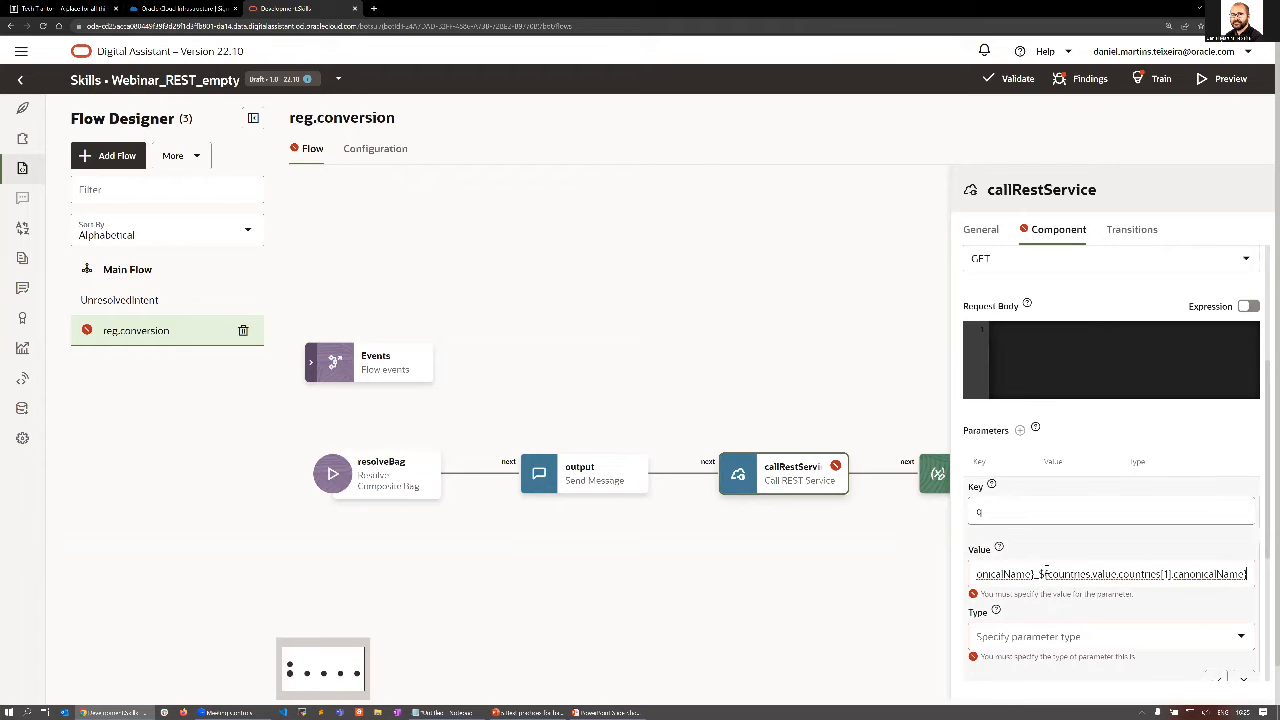
{"action": "left_click", "coordinate": [1038, 634]}
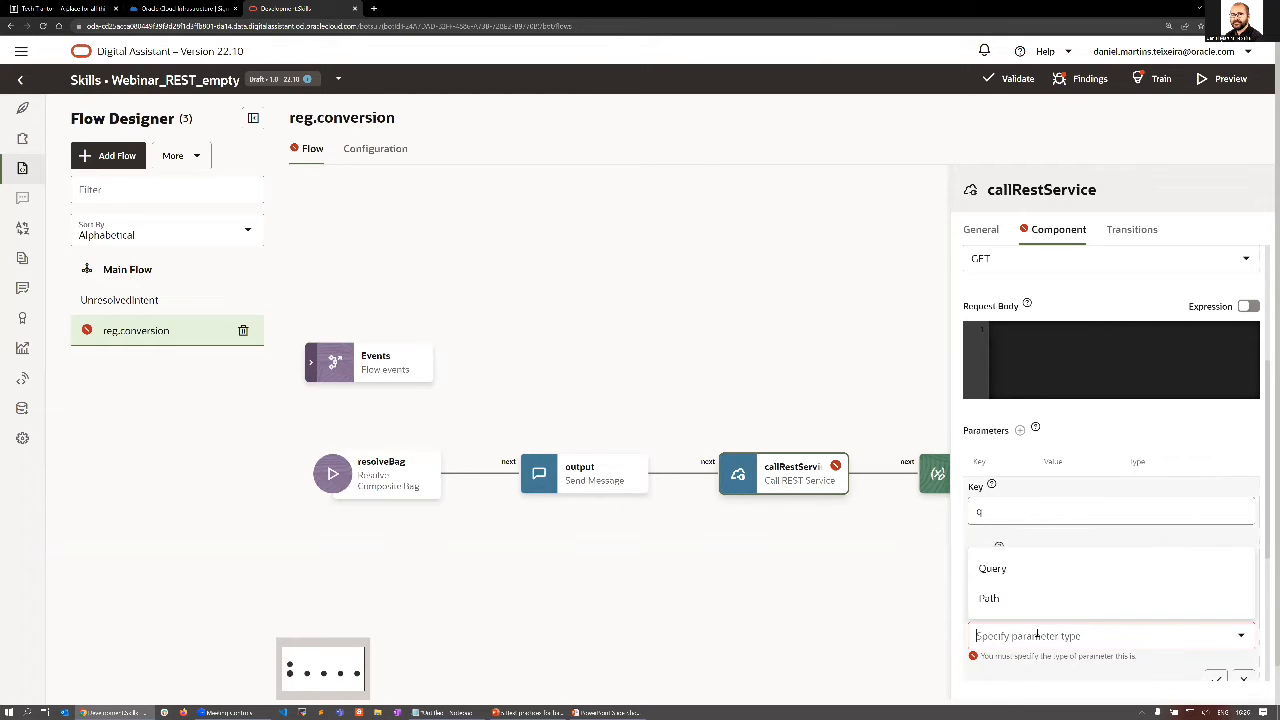
{"action": "left_click", "coordinate": [1005, 570]}
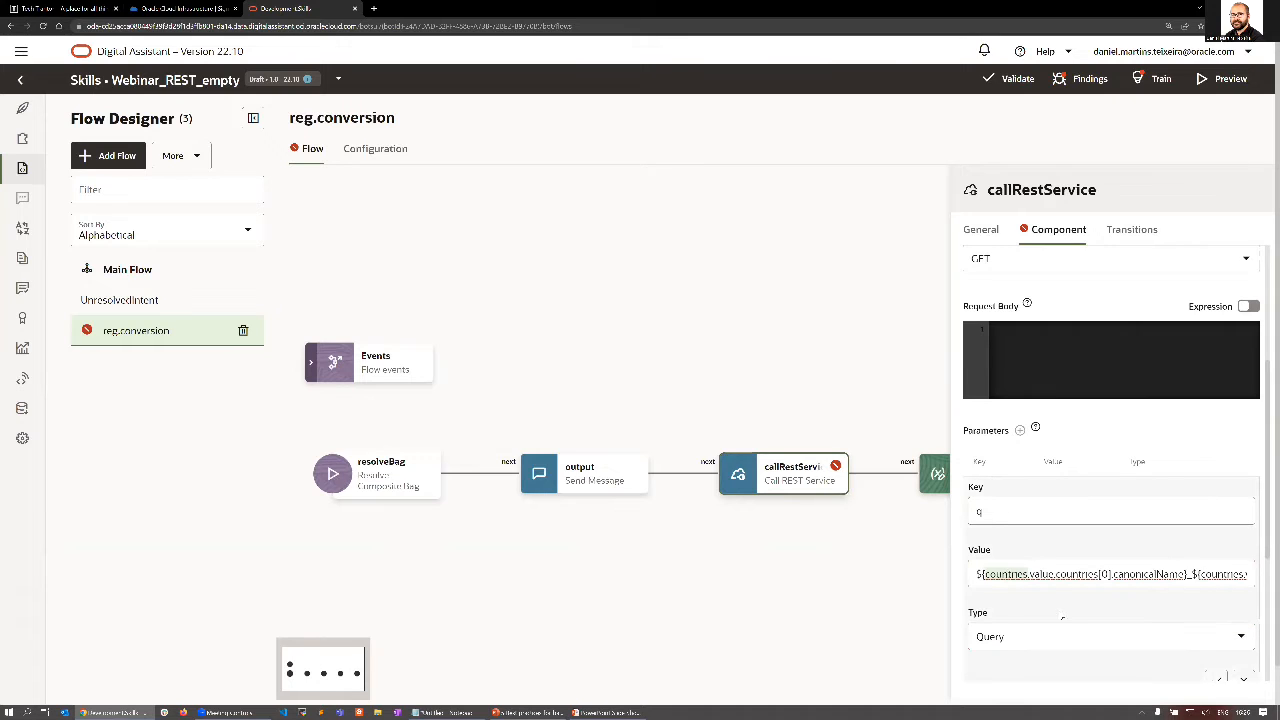
{"action": "left_click", "coordinate": [1222, 677]}
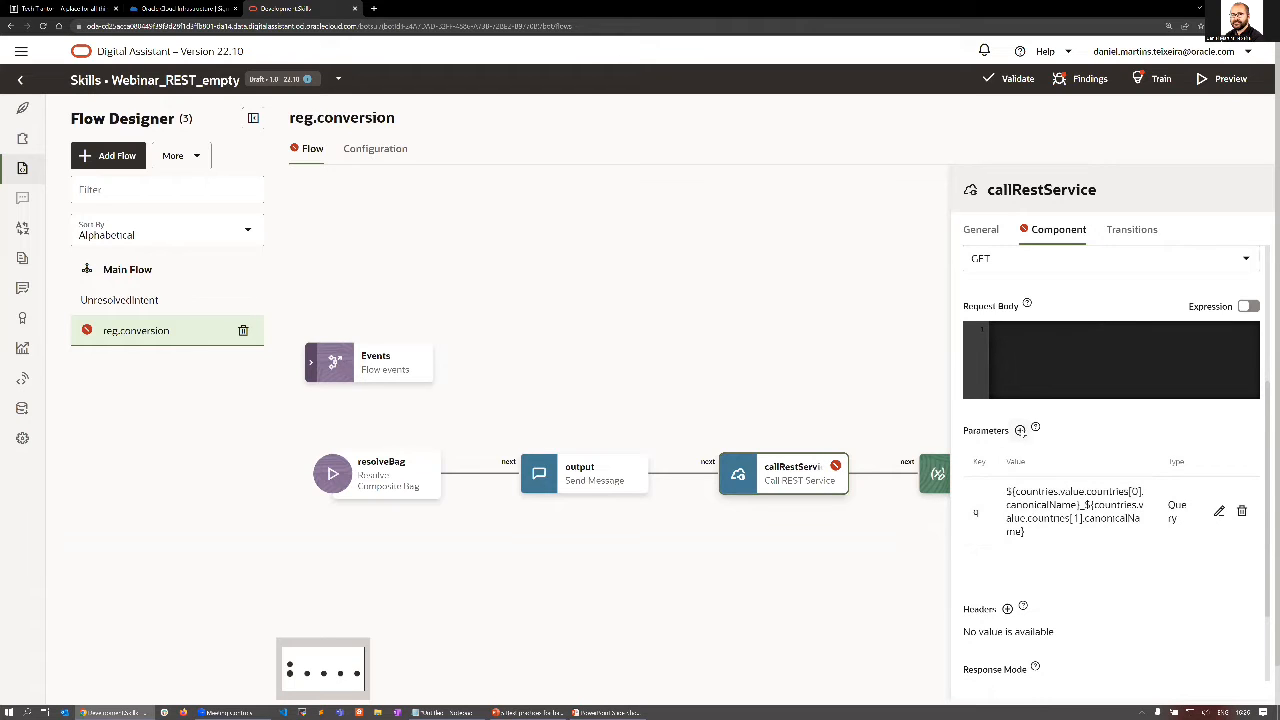
Add a second Query parameter to the REST call with the key format and the value compact.
{"action": "left_click", "coordinate": [1019, 430]}
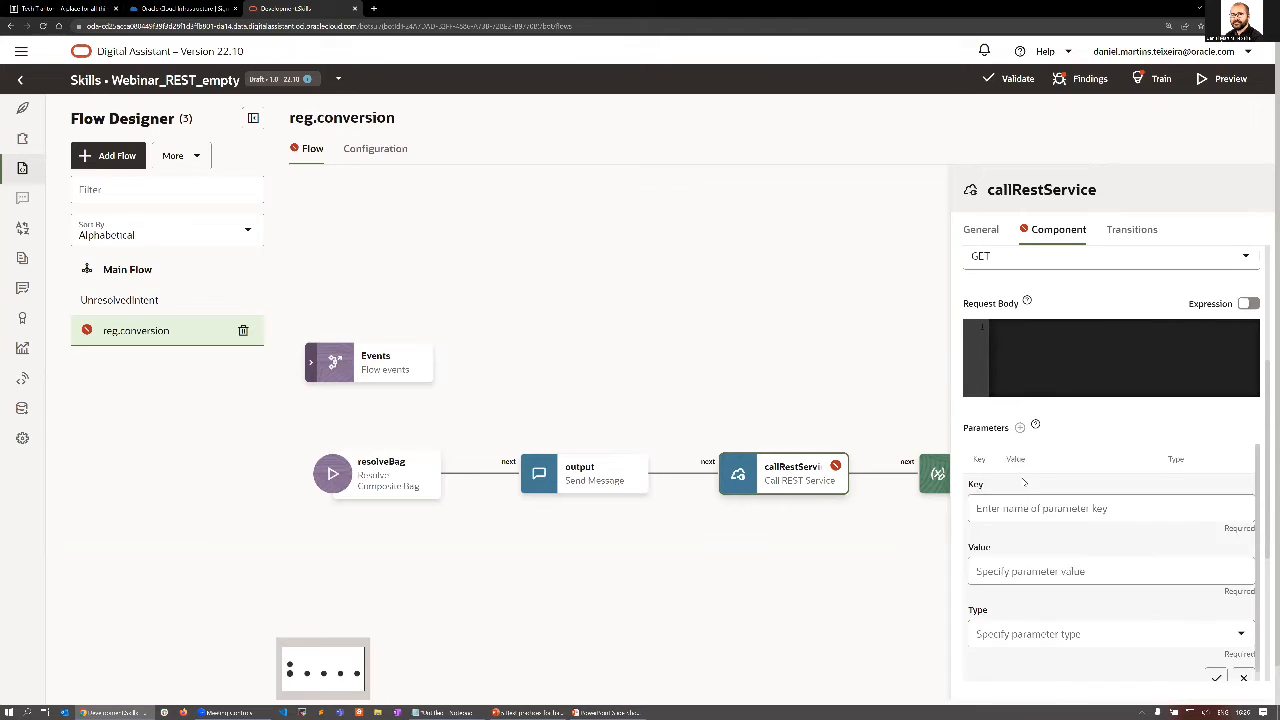
{"action": "type", "text": "format"}
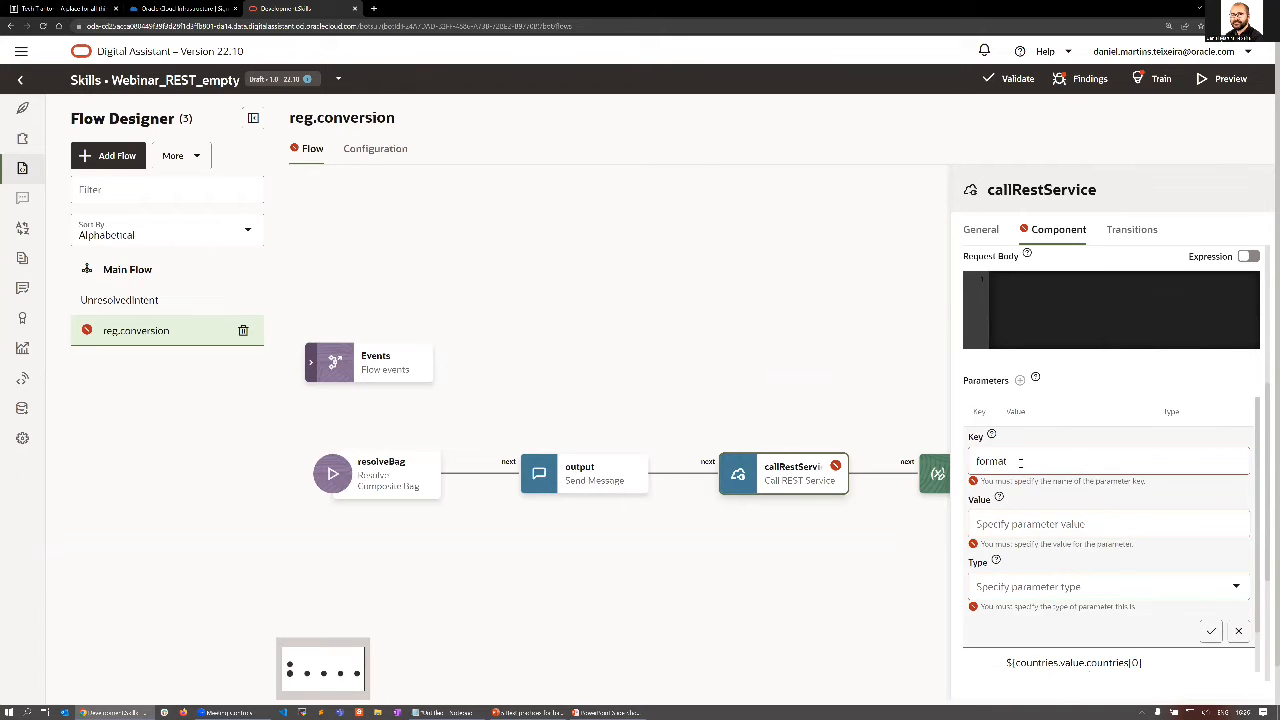
{"action": "left_click", "coordinate": [1019, 523]}
{"action": "type", "text": "com"}
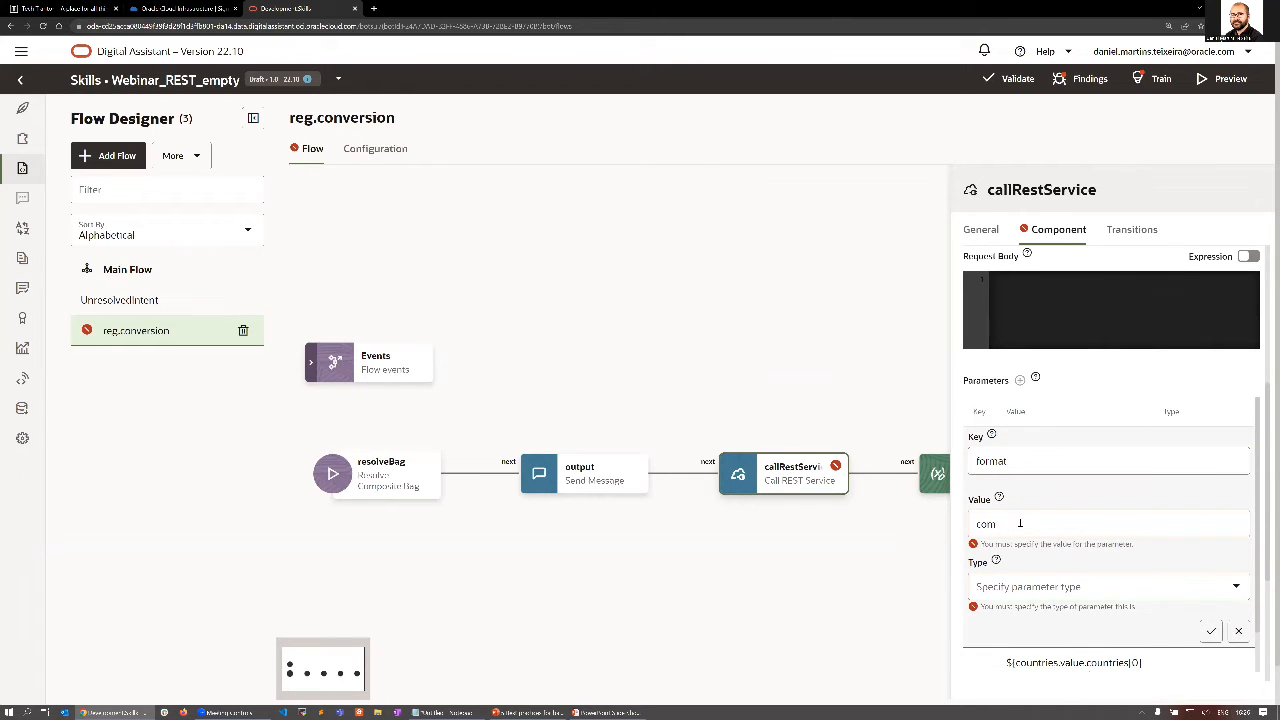
{"action": "type", "text": "pact"}
{"action": "left_click", "coordinate": [1117, 588]}
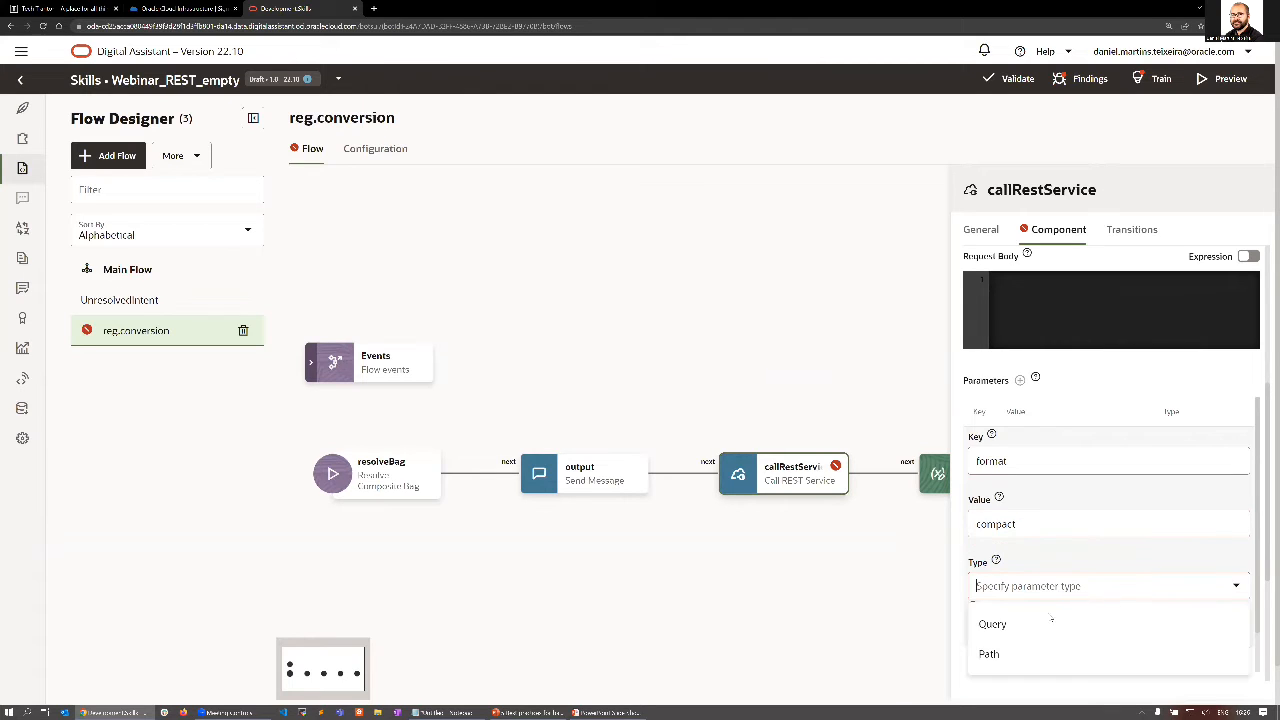
{"action": "left_click", "coordinate": [1000, 624]}
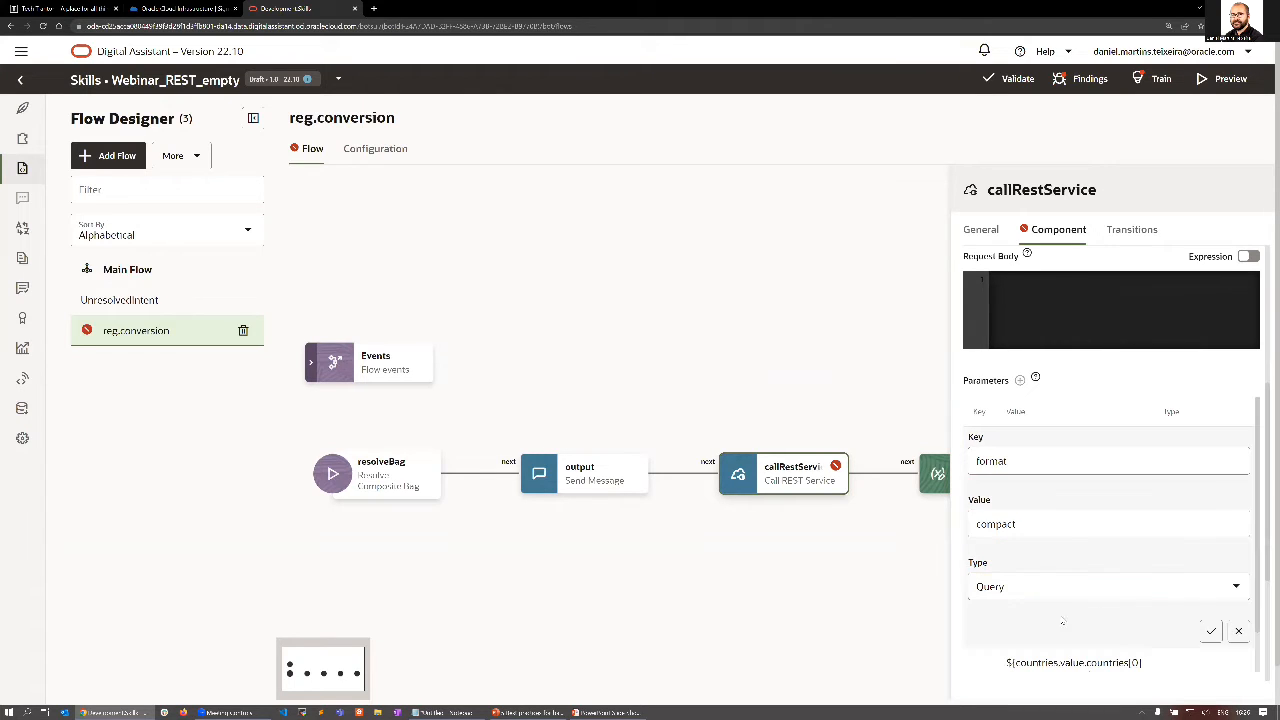
{"action": "left_click", "coordinate": [1214, 630]}
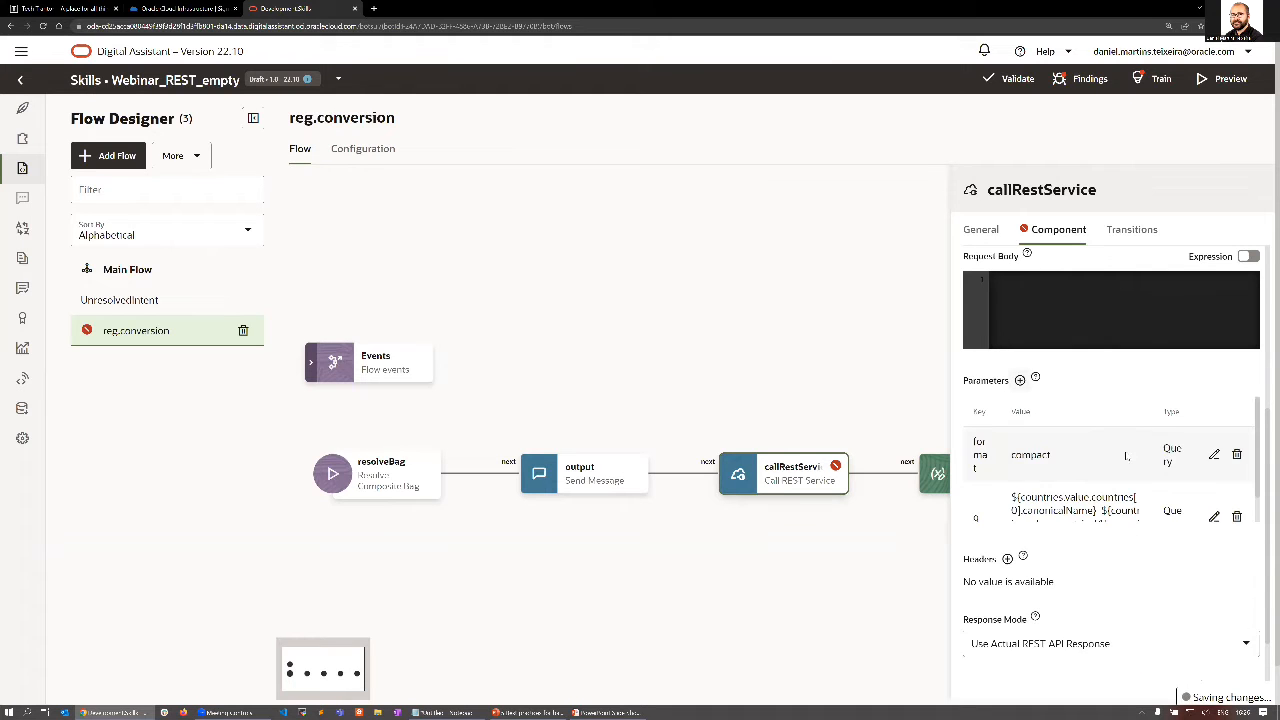
Check the response mode choices, set the REST call's result variable to the flow variable output, and close the state's properties.
{"action": "scroll", "coordinate": [1180, 520], "scroll_direction": "down", "scroll_amount": 2}
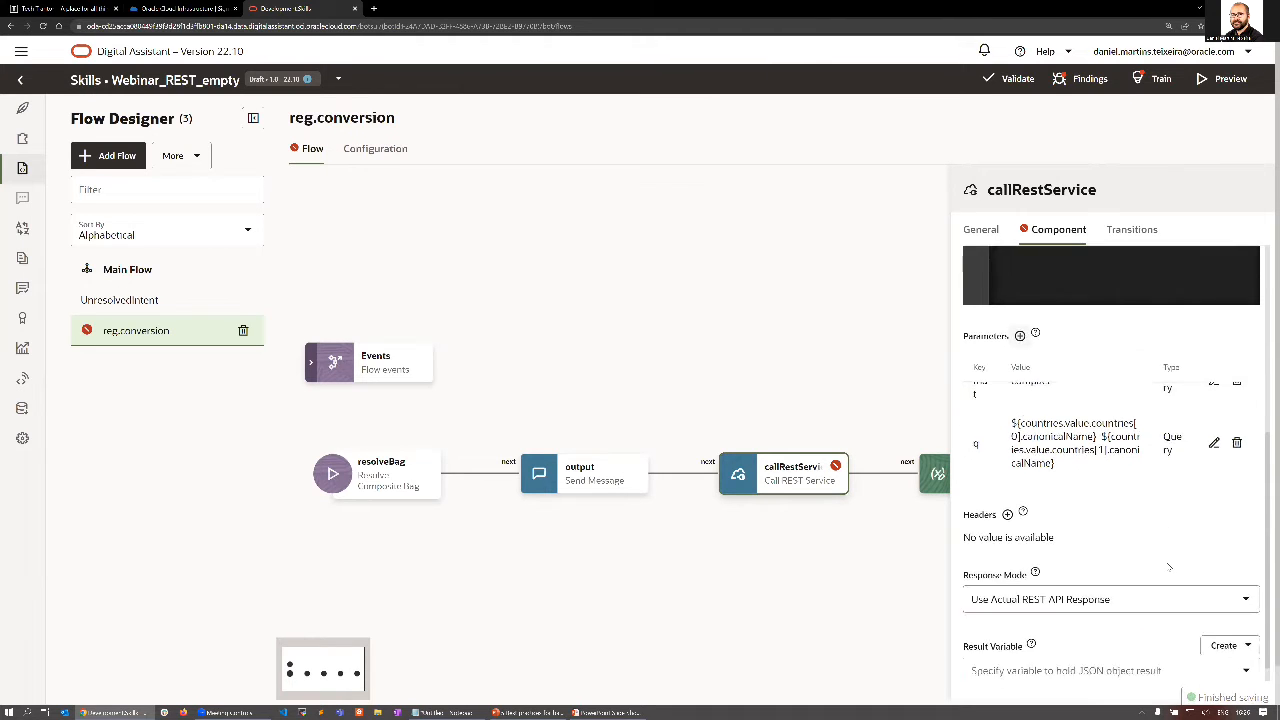
{"action": "left_click", "coordinate": [1241, 583]}
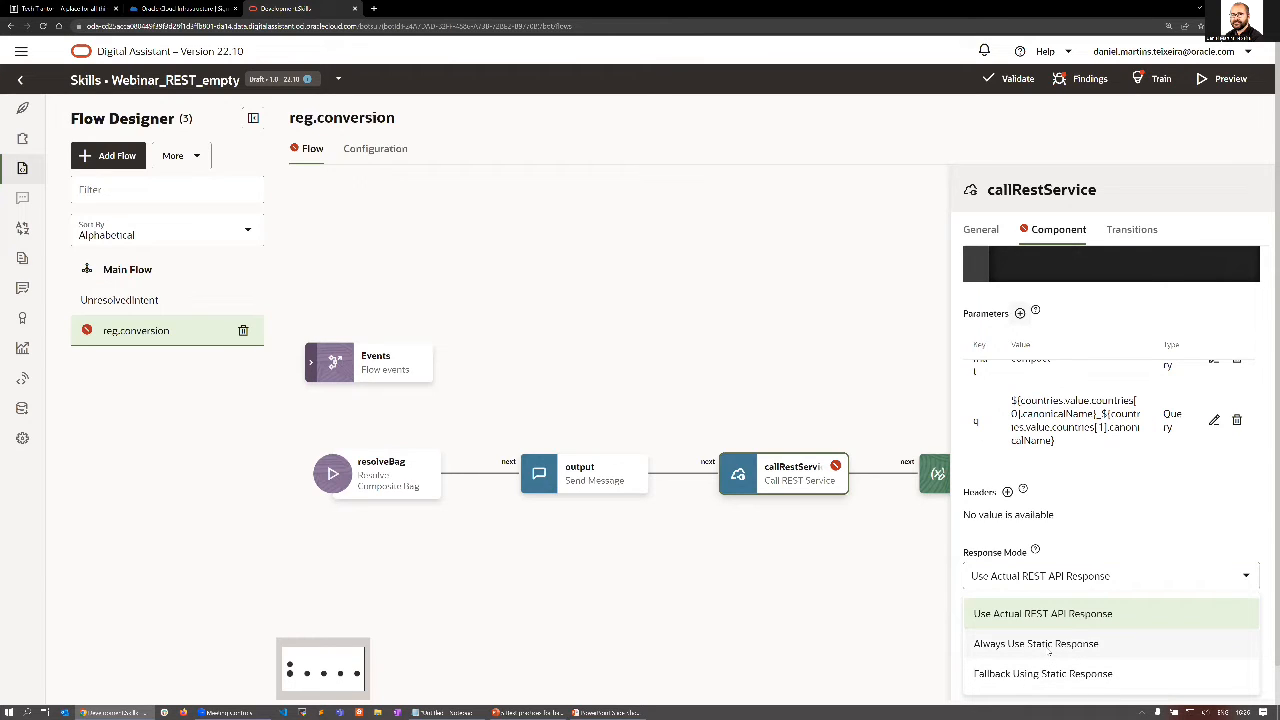
{"action": "left_click", "coordinate": [1093, 551]}
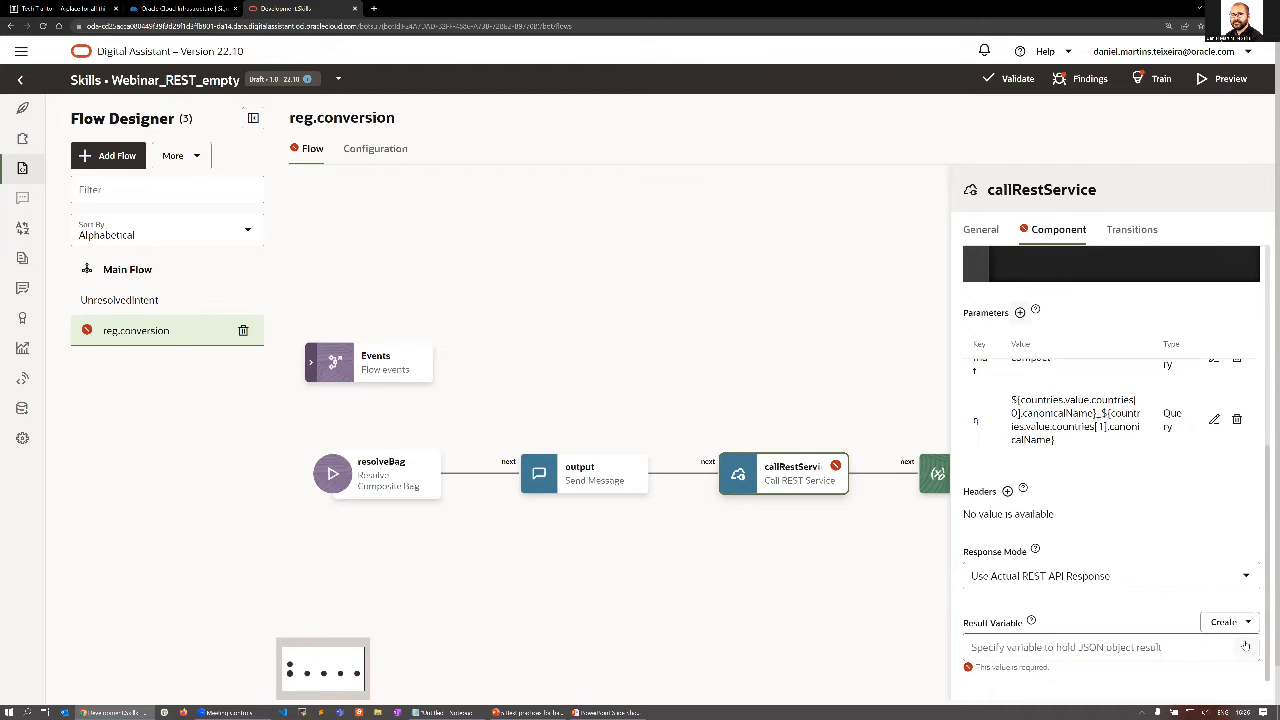
{"action": "scroll", "coordinate": [1245, 648], "scroll_direction": "down", "scroll_amount": 1}
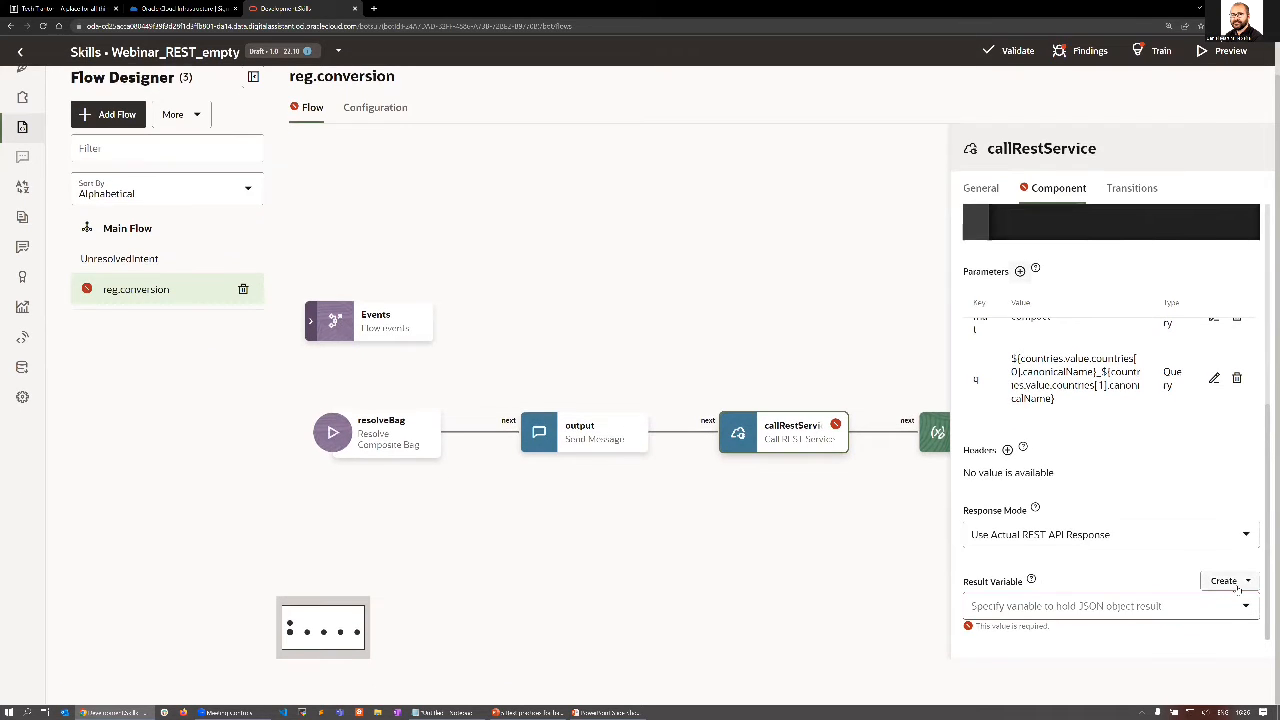
{"action": "left_click", "coordinate": [1245, 608]}
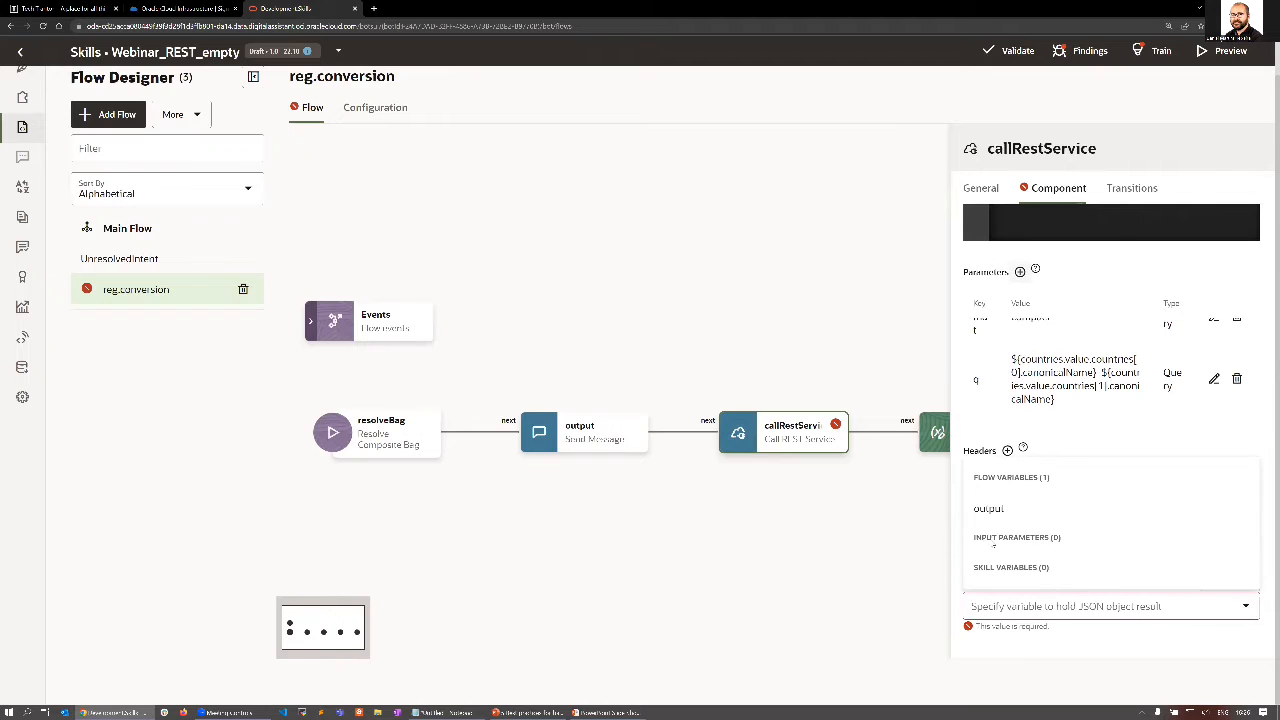
{"action": "left_click", "coordinate": [989, 516]}
{"action": "left_click", "coordinate": [904, 592]}
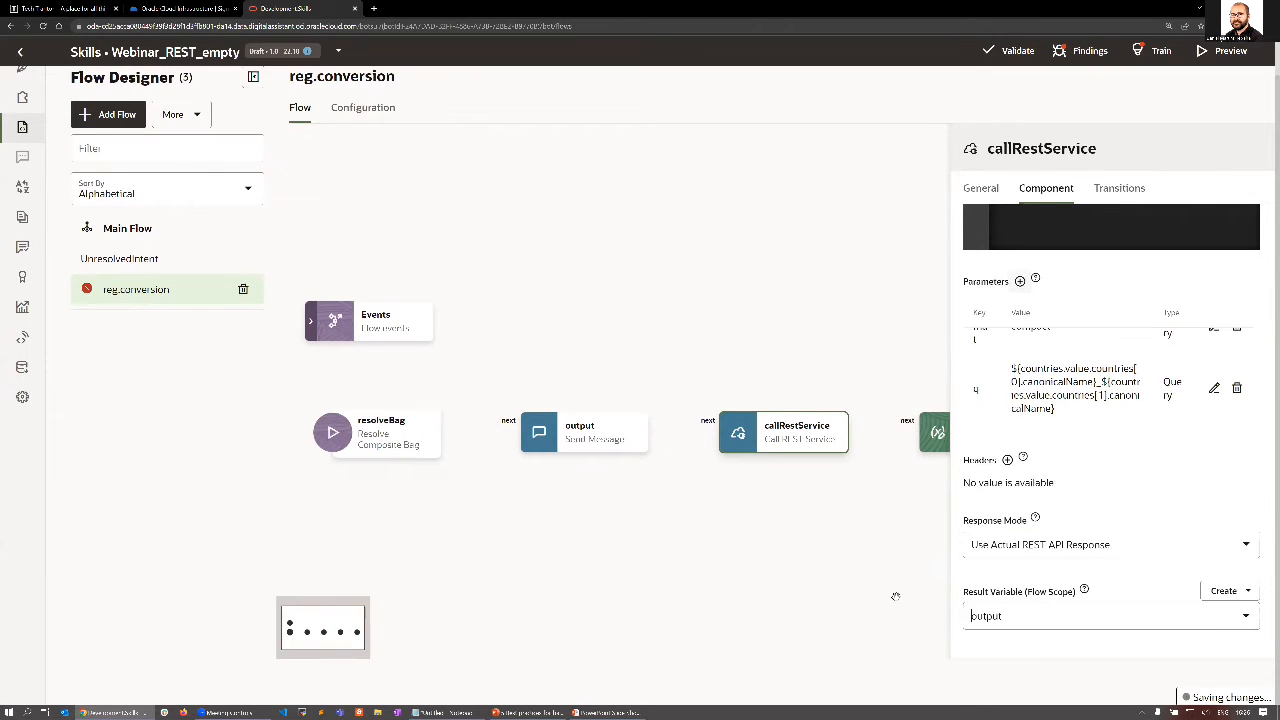
{"action": "left_click", "coordinate": [881, 587]}
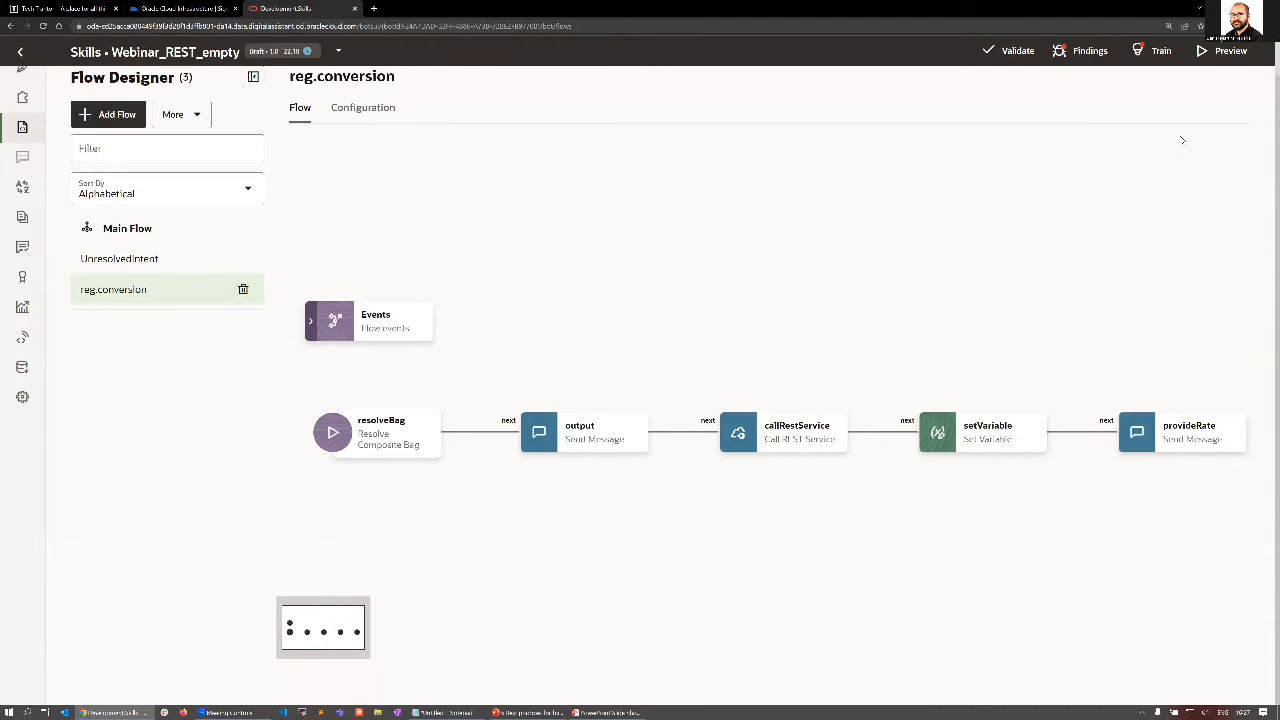
Preview the skill and rerun the euro to dollars conversation from the bot's first reply.
{"action": "left_click", "coordinate": [1222, 50]}
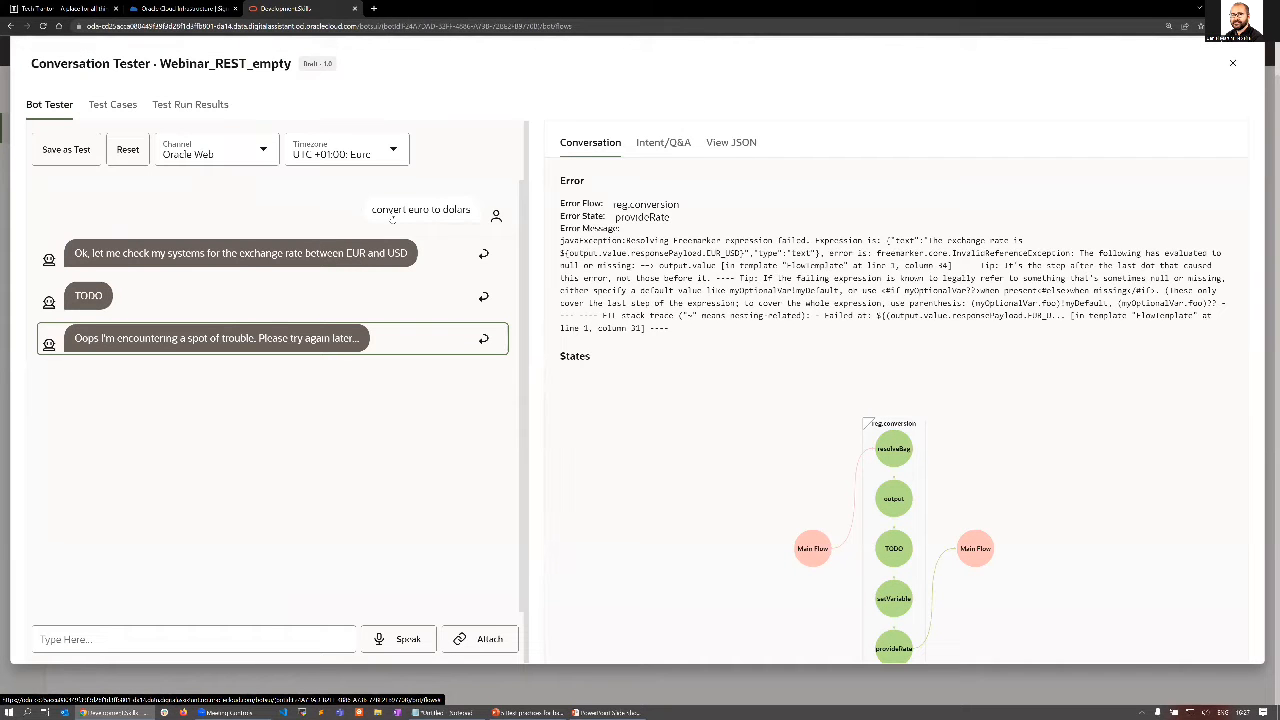
{"action": "left_click", "coordinate": [482, 255]}
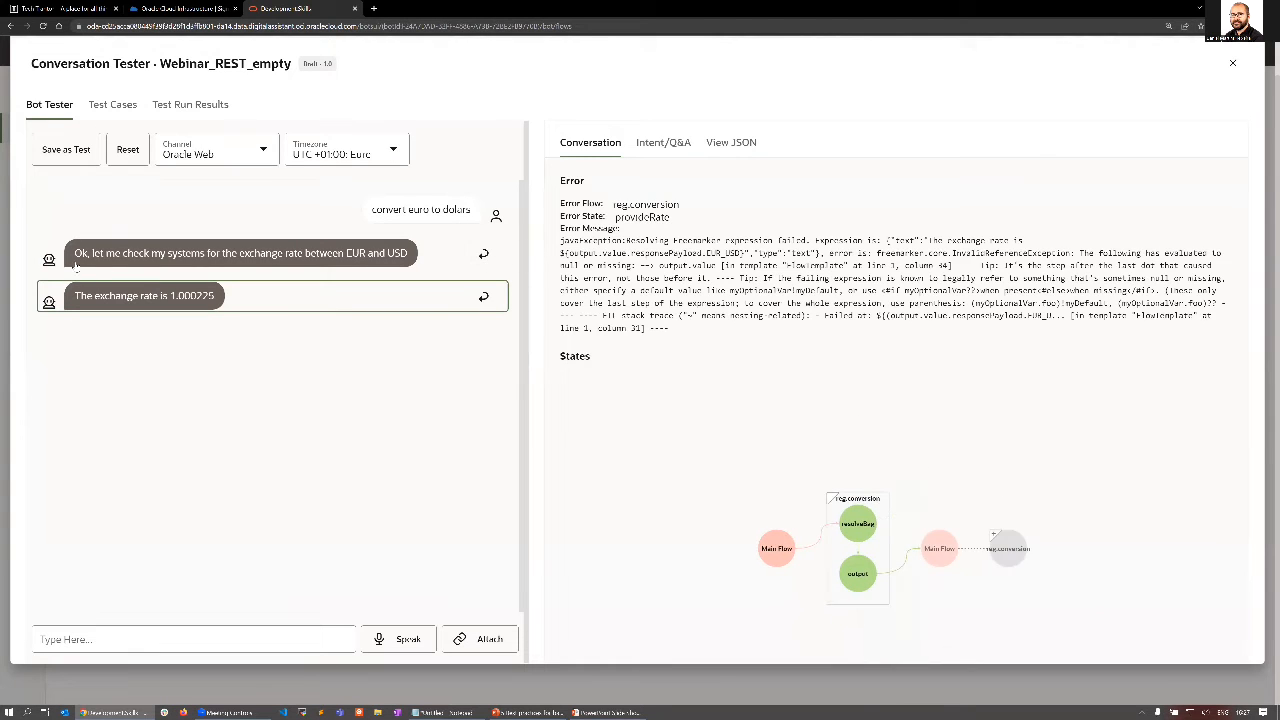
Expand the last reg.conversion node in the tester's state diagram to examine the states it traversed, and close the Conversation Tester.
{"action": "left_click", "coordinate": [996, 536]}
{"action": "scroll", "coordinate": [1008, 430], "scroll_direction": "down", "scroll_amount": 1}
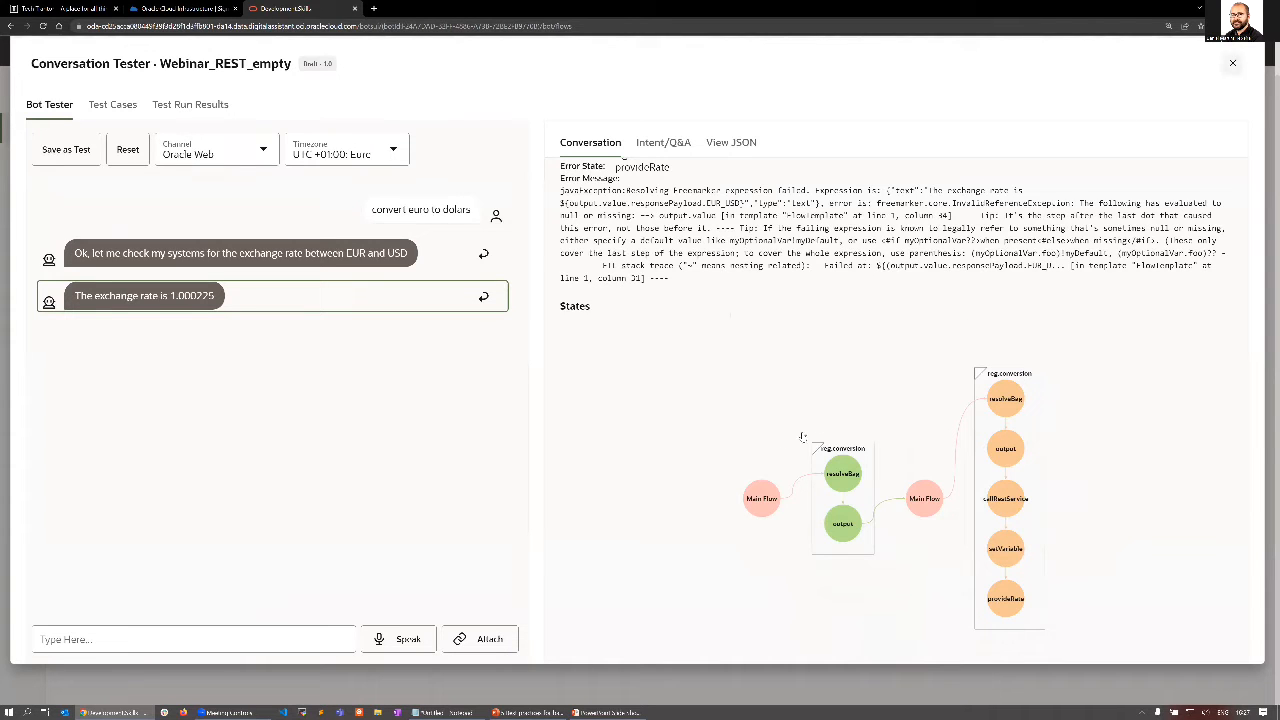
{"action": "key", "text": "Escape"}
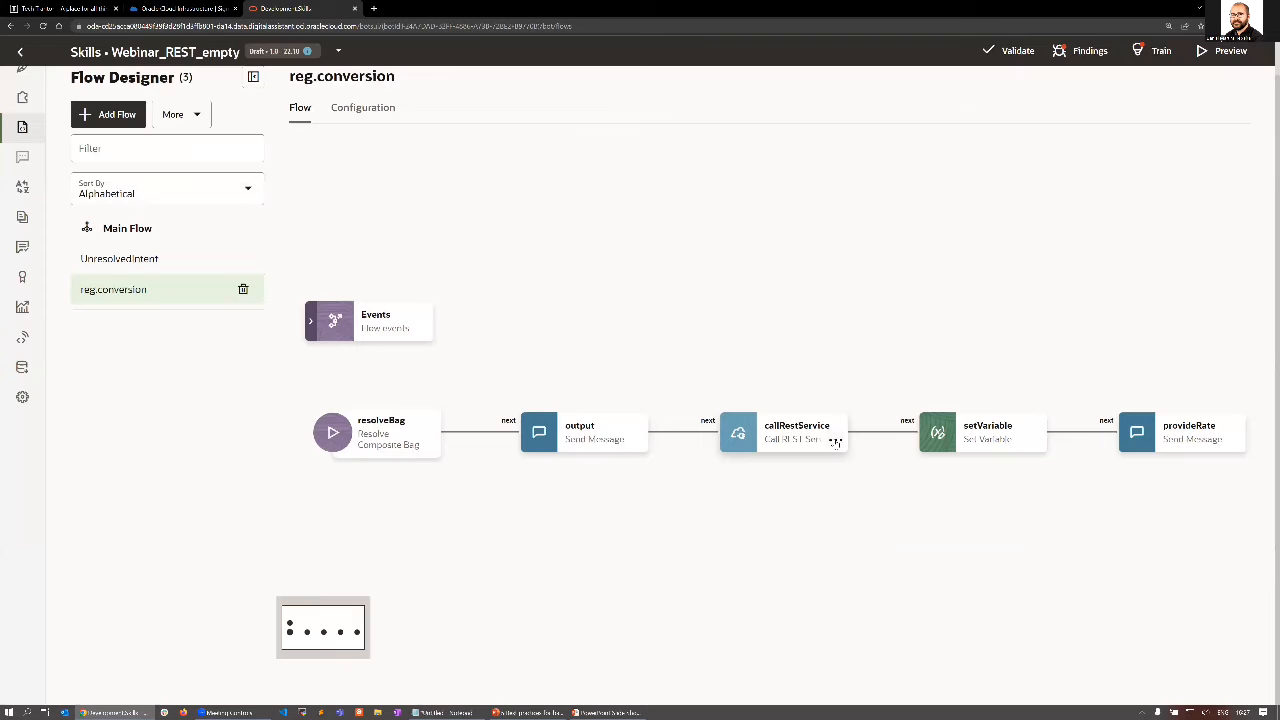
Check which action names are available for the callRestService state's transitions, and close its properties without adding one.
{"action": "left_click", "coordinate": [785, 436]}
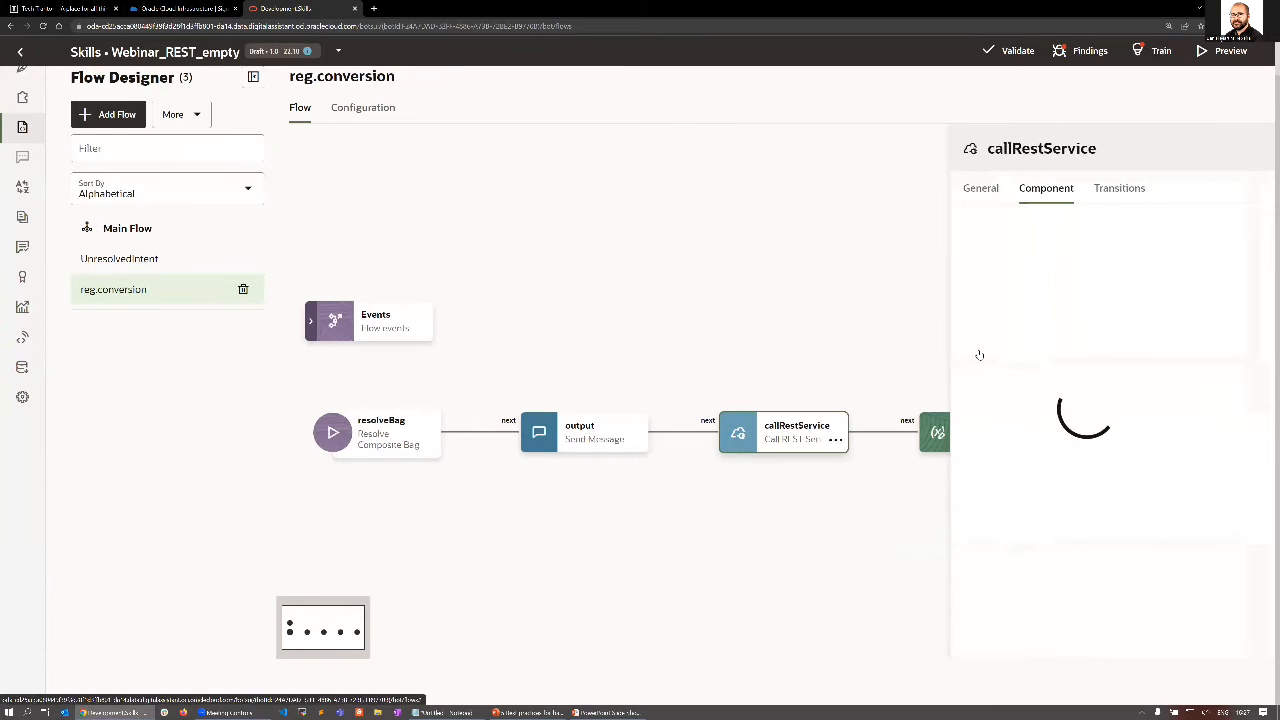
{"action": "left_click", "coordinate": [1122, 190]}
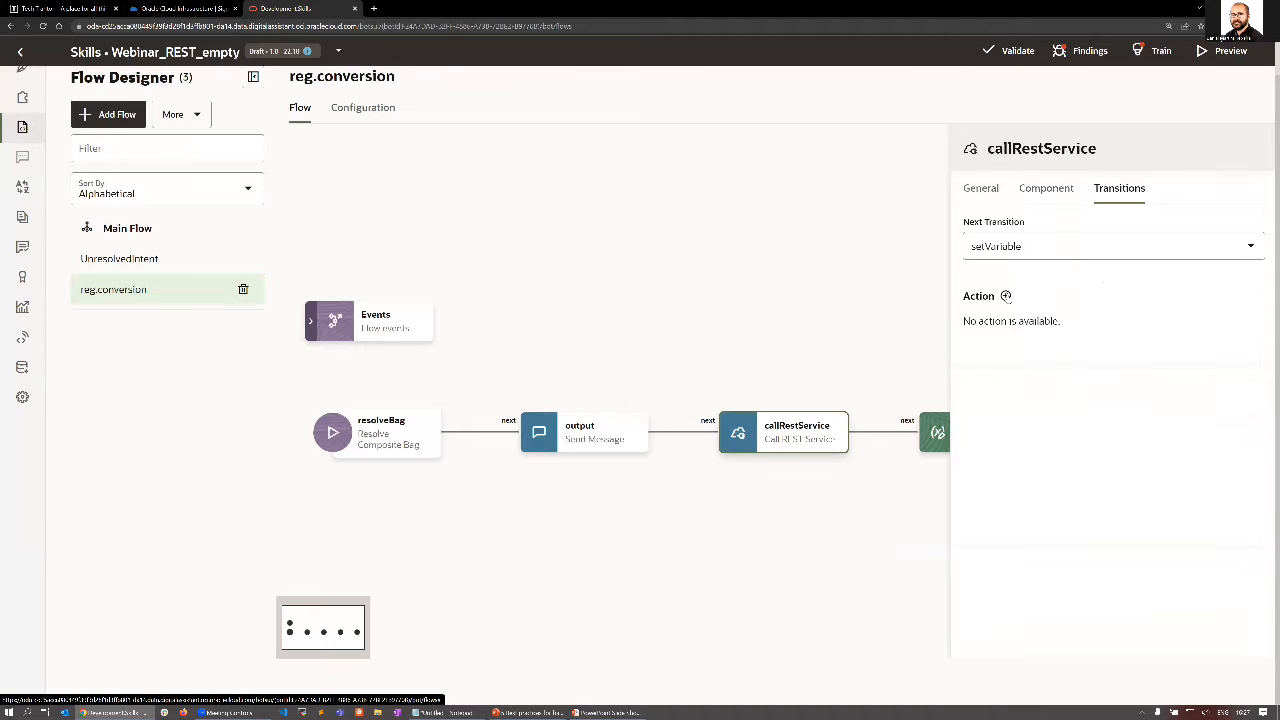
{"action": "left_click", "coordinate": [1006, 296]}
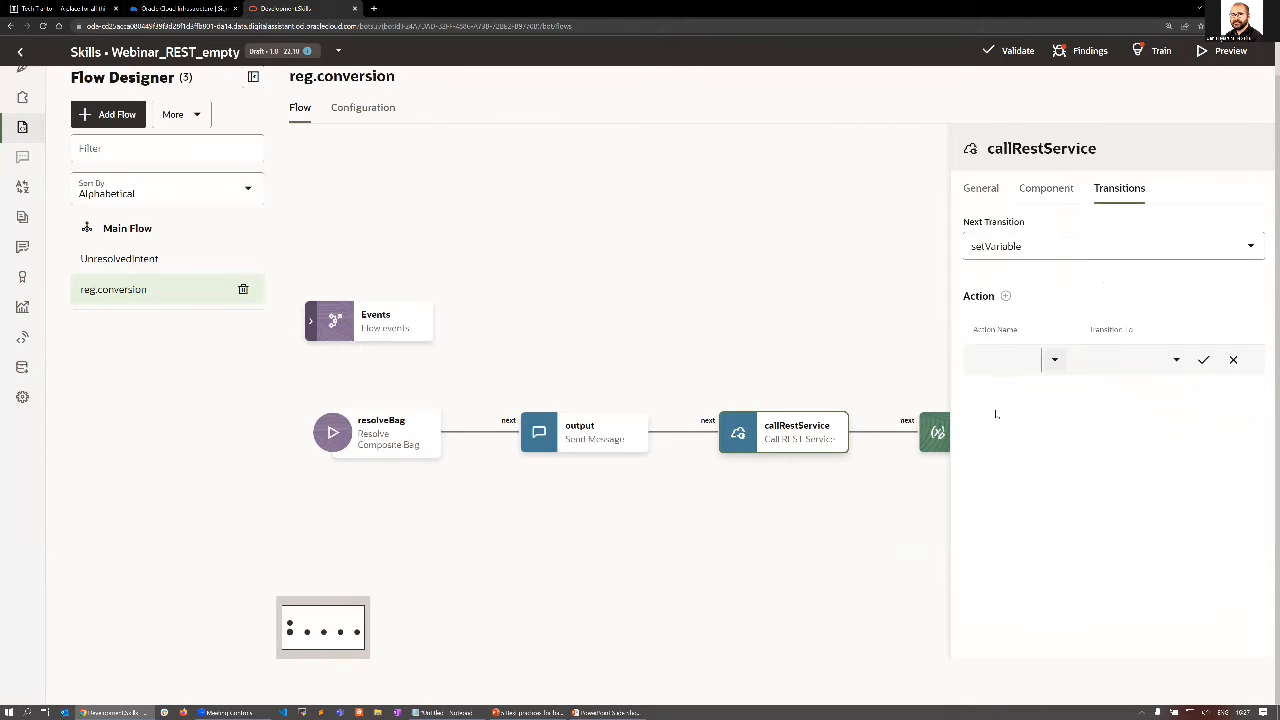
{"action": "left_click", "coordinate": [1054, 359]}
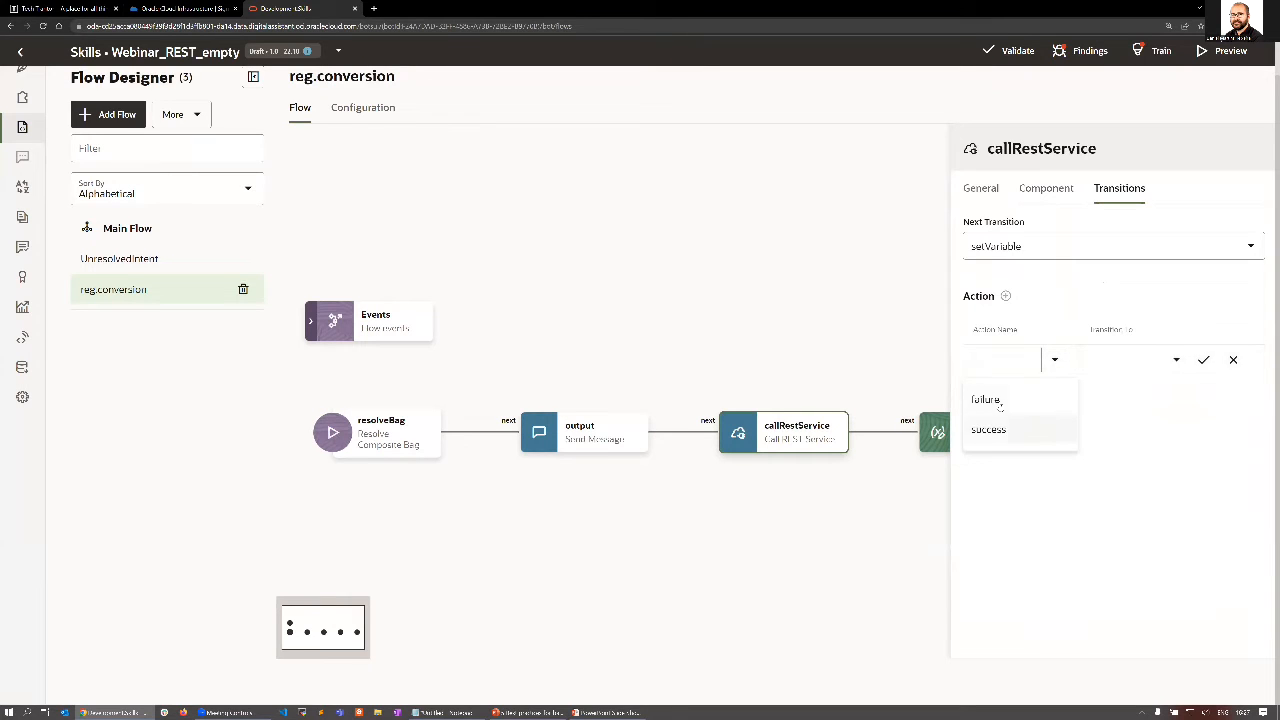
{"action": "left_click", "coordinate": [886, 329]}
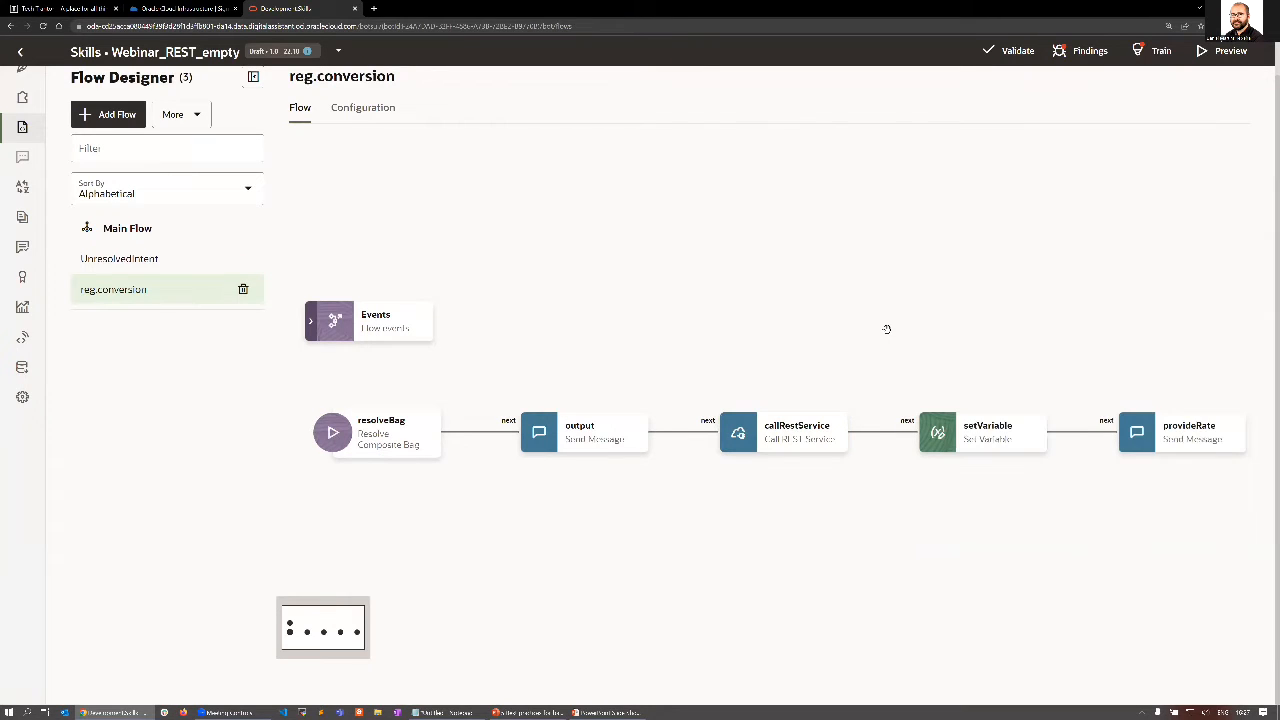
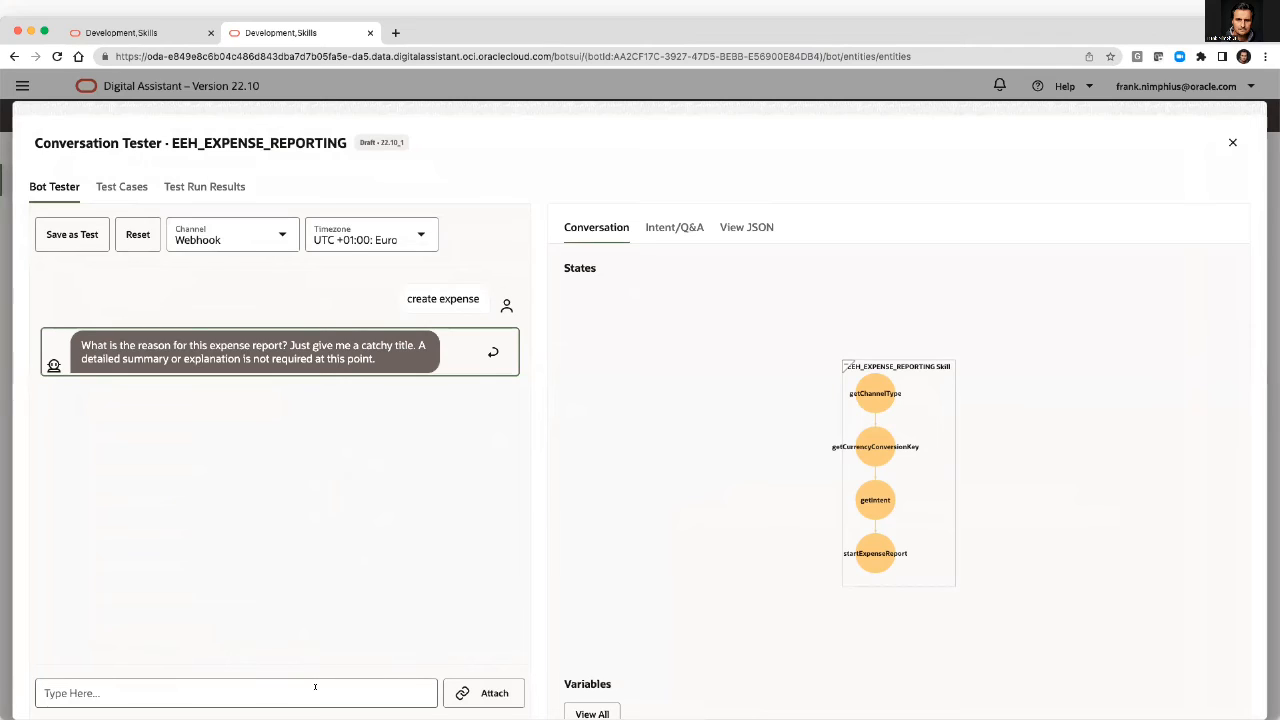
Answer the expense bot with the report title Webinar, the employee ID, and the Actual Expense reimbursement type.
{"action": "type", "text": "Webinar"}
{"action": "key", "text": "Return"}
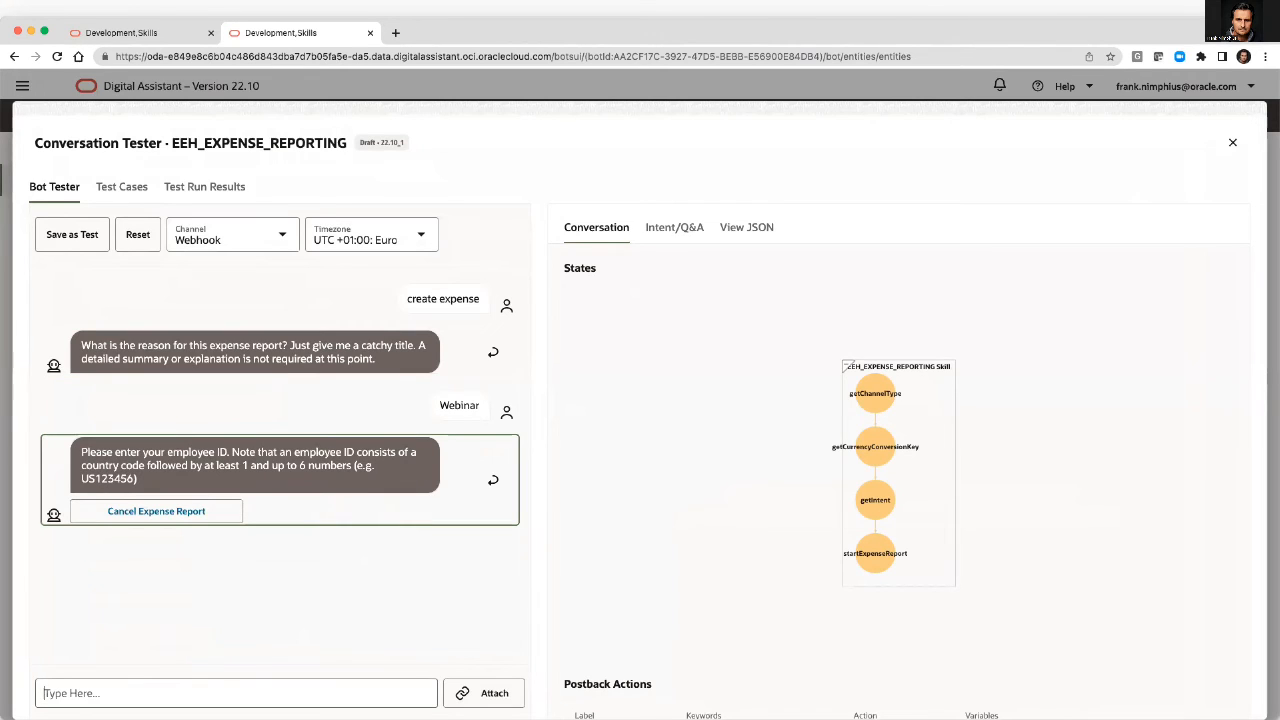
{"action": "type", "text": "DE1234"}
{"action": "key", "text": "Return"}
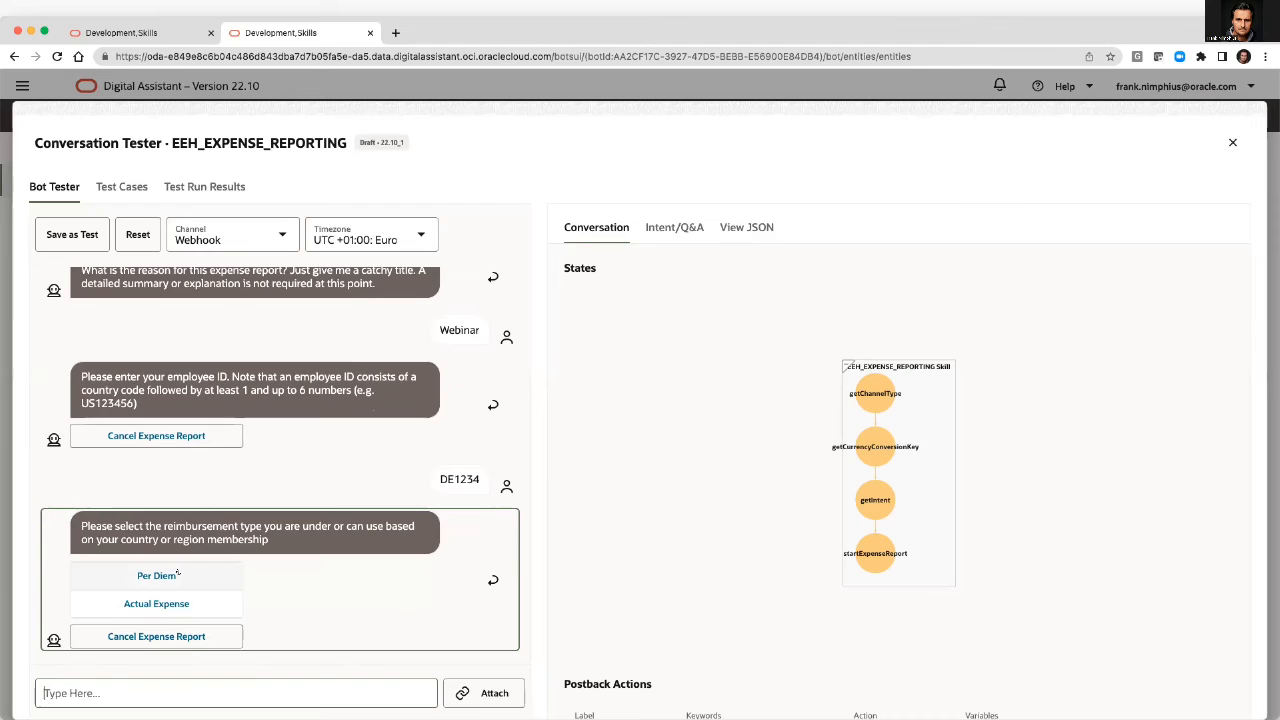
{"action": "left_click", "coordinate": [156, 604]}
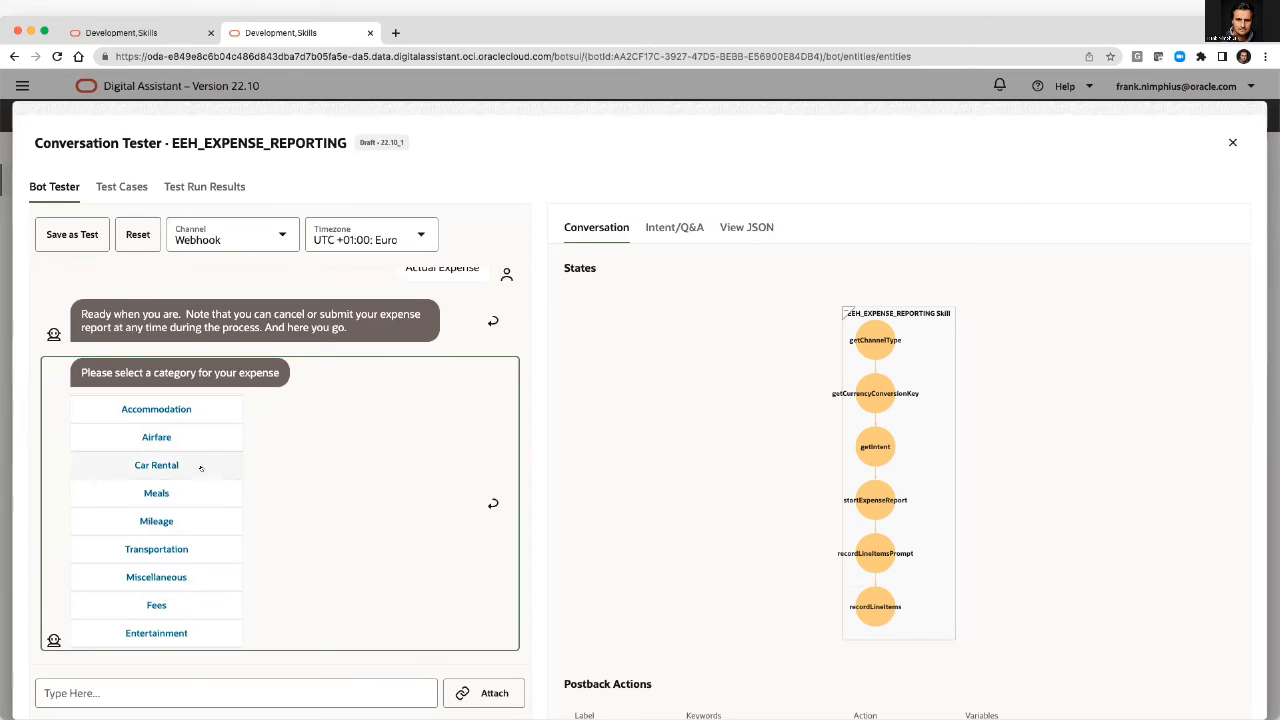
Choose the Accommodation category for the expense item and describe it as Hotel.
{"action": "left_click", "coordinate": [168, 410]}
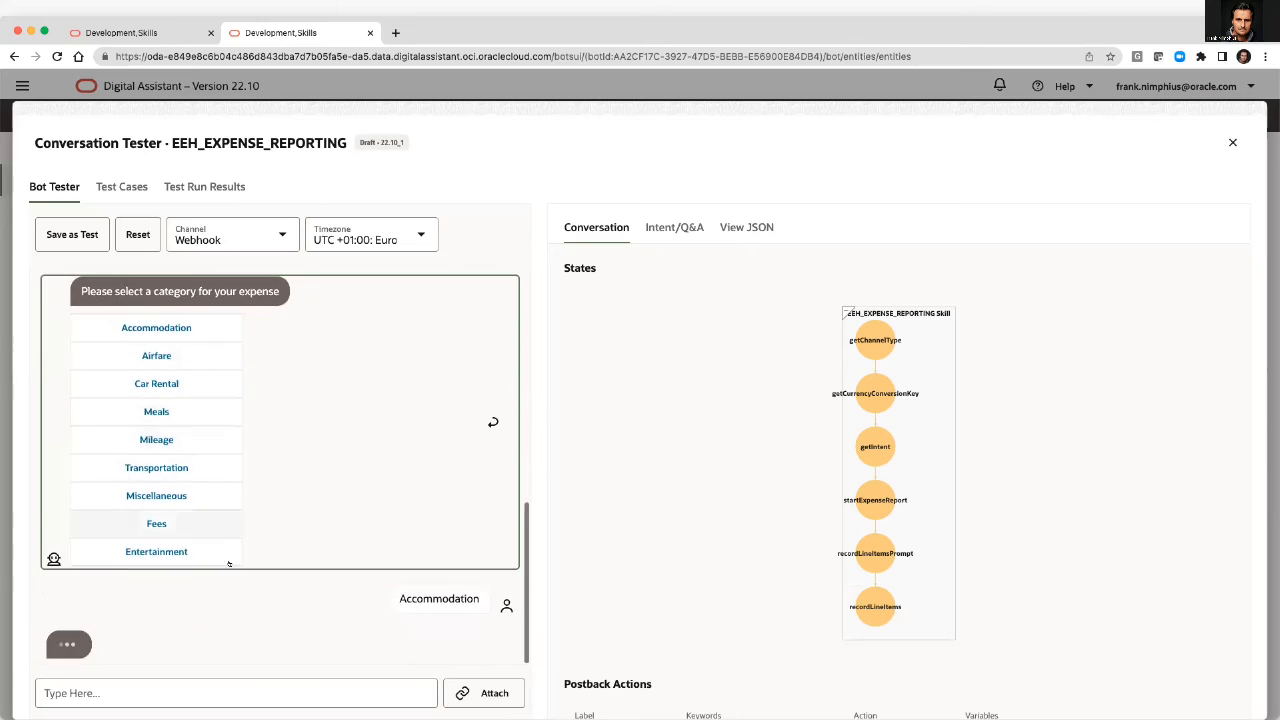
{"action": "left_click", "coordinate": [187, 690]}
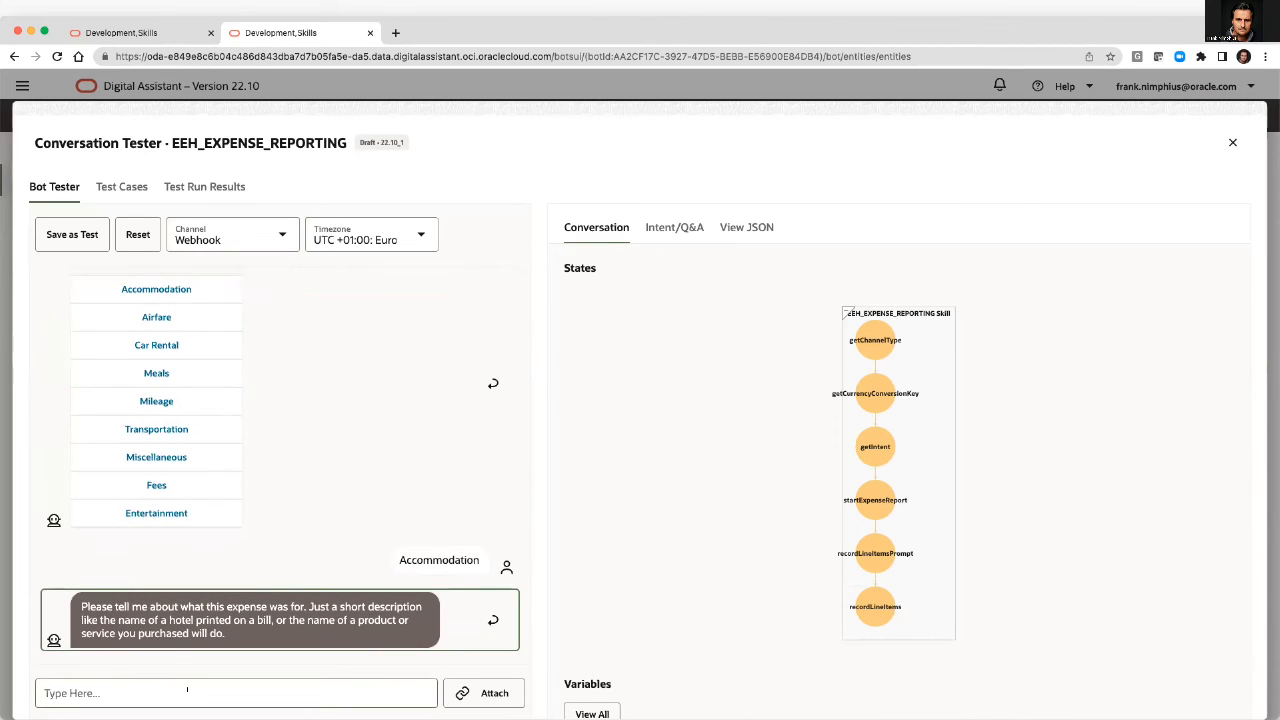
{"action": "type", "text": "Hotel"}
{"action": "key", "text": "Return"}
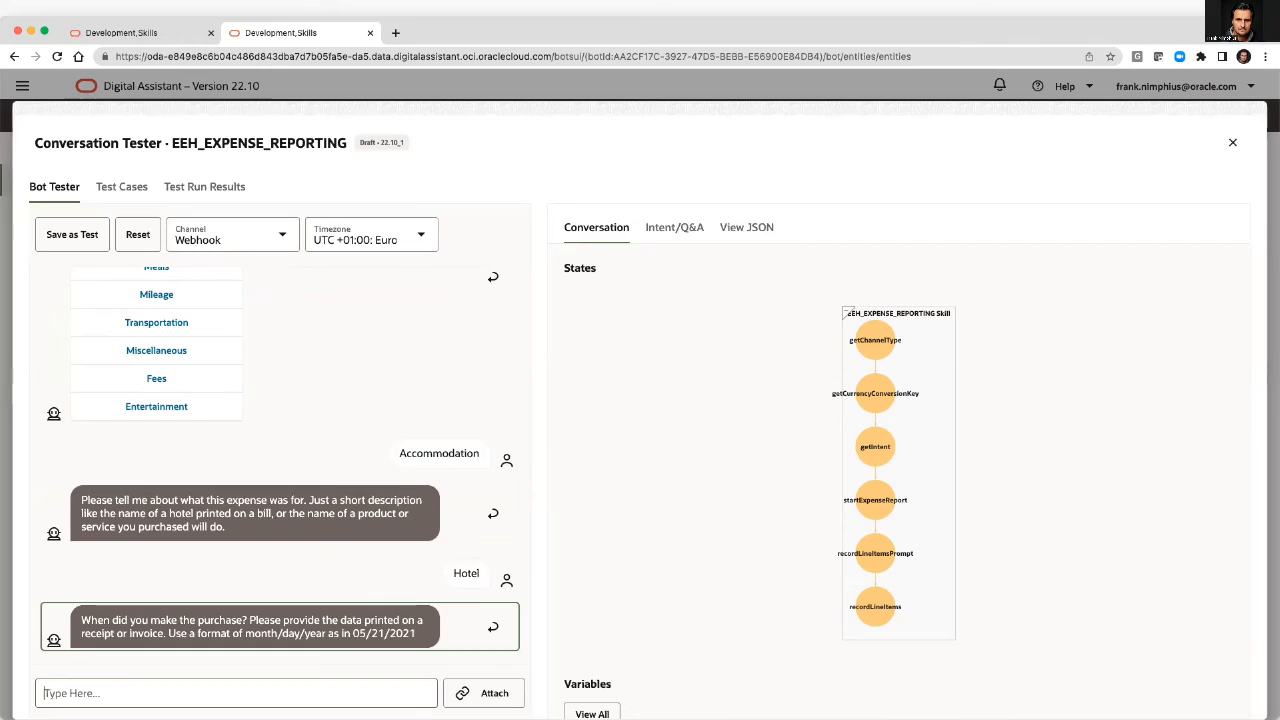
Try November 20 2022 as the purchase date, and answer the repeated date prompt with June 12 2022.
{"action": "type", "text": "Nov"}
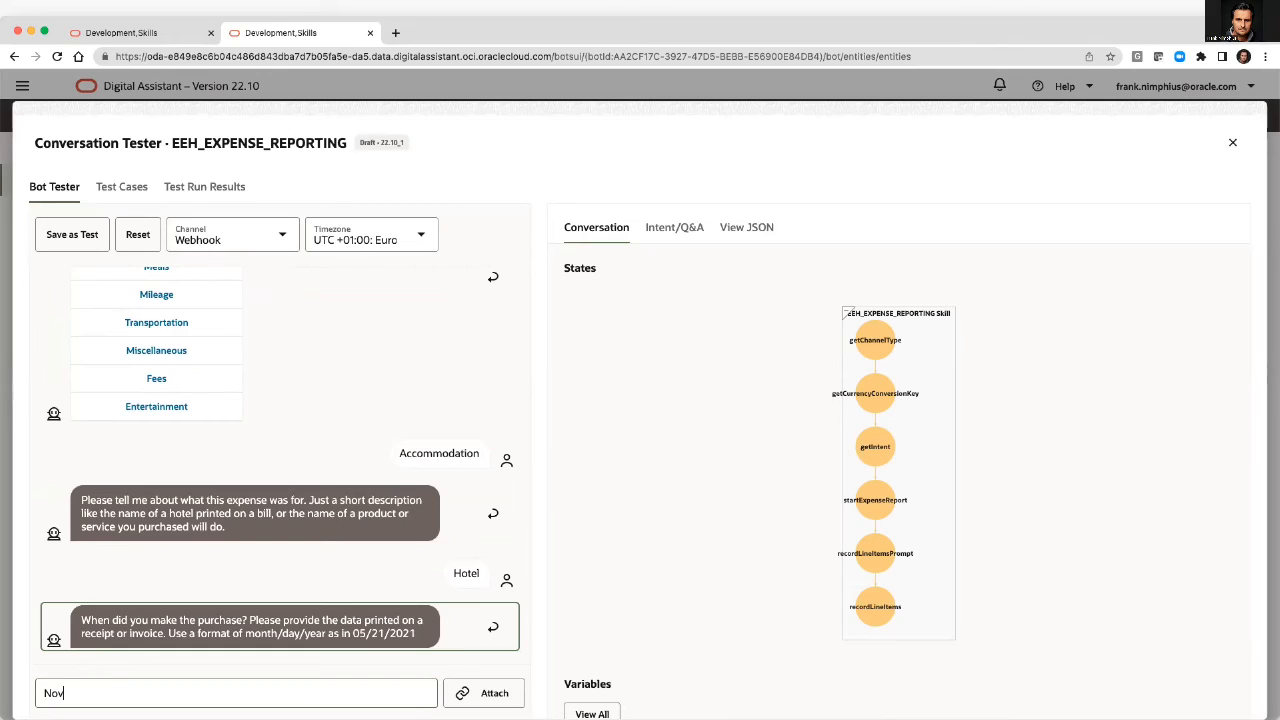
{"action": "type", "text": "ember 20 2022"}
{"action": "key", "text": "Return"}
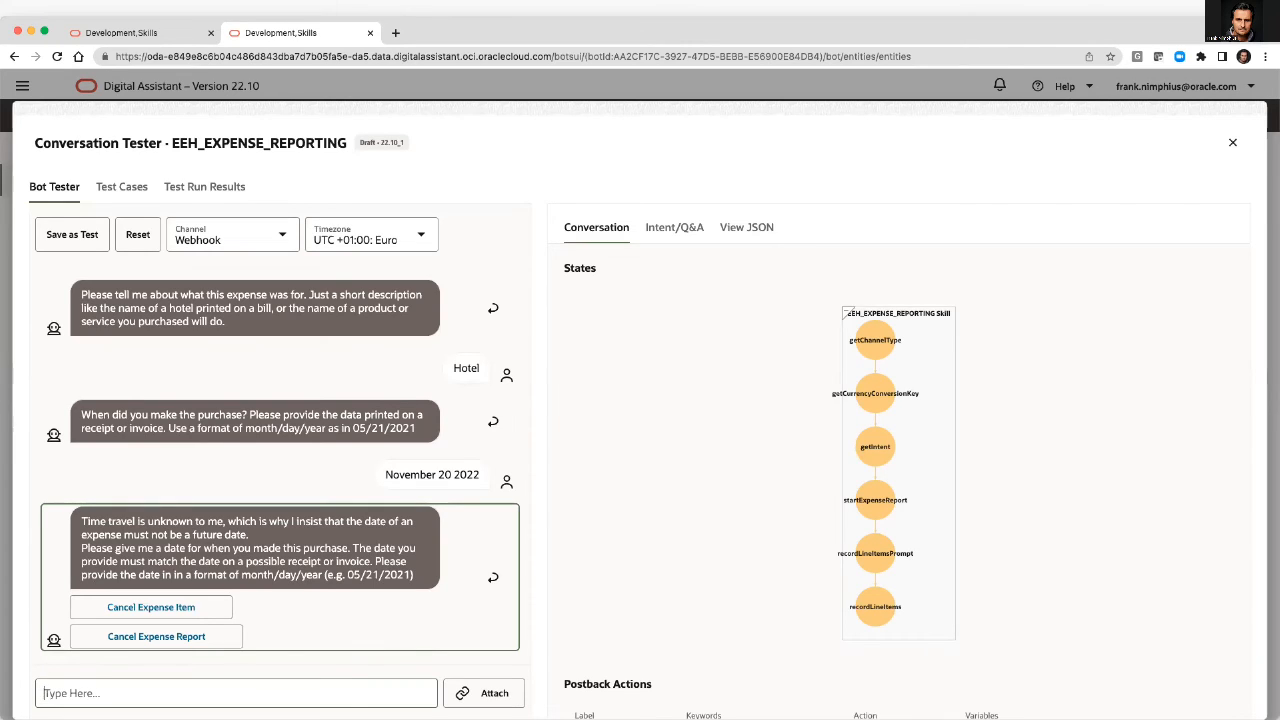
{"action": "type", "text": "1une 12 2022"}
{"action": "key", "text": "Return"}
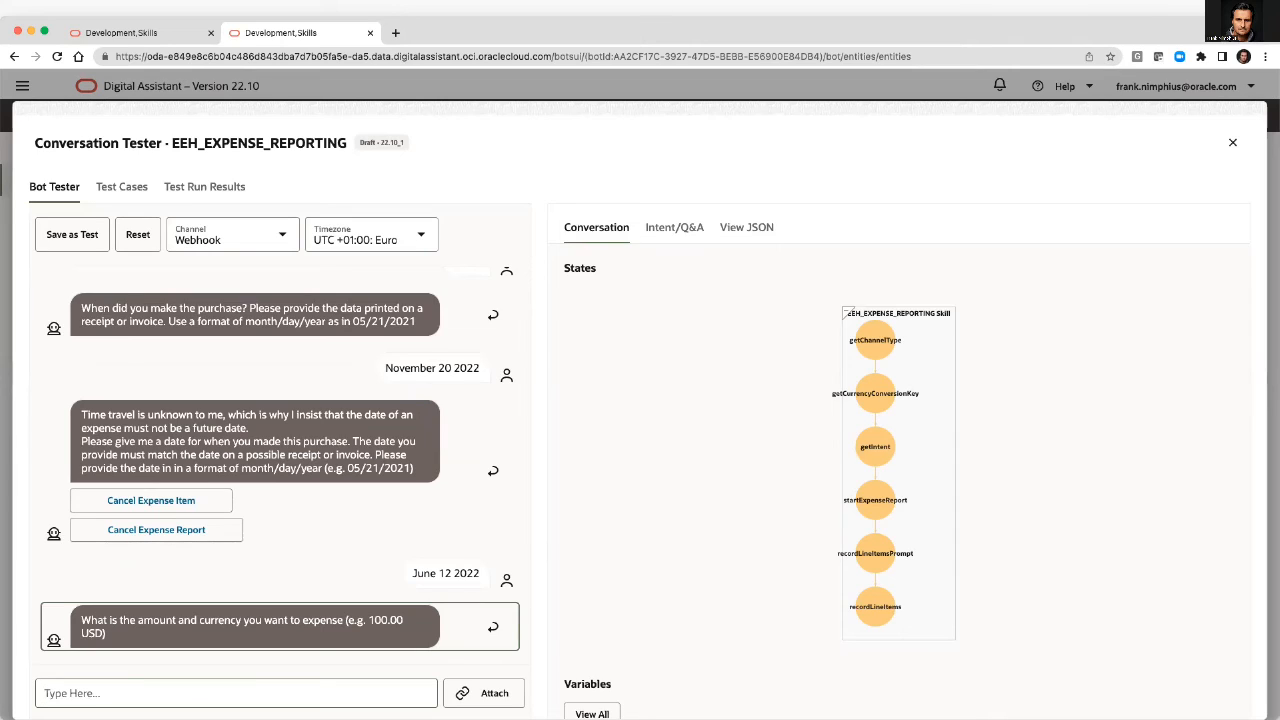
Enter 250 USD as the expense amount and close the Conversation Tester.
{"action": "type", "text": "250 USD"}
{"action": "key", "text": "BackSpace"}
{"action": "key", "text": "BackSpace"}
{"action": "key", "text": "BackSpace"}
{"action": "key", "text": "BackSpace"}
{"action": "type", "text": "USD"}
{"action": "key", "text": "Return"}
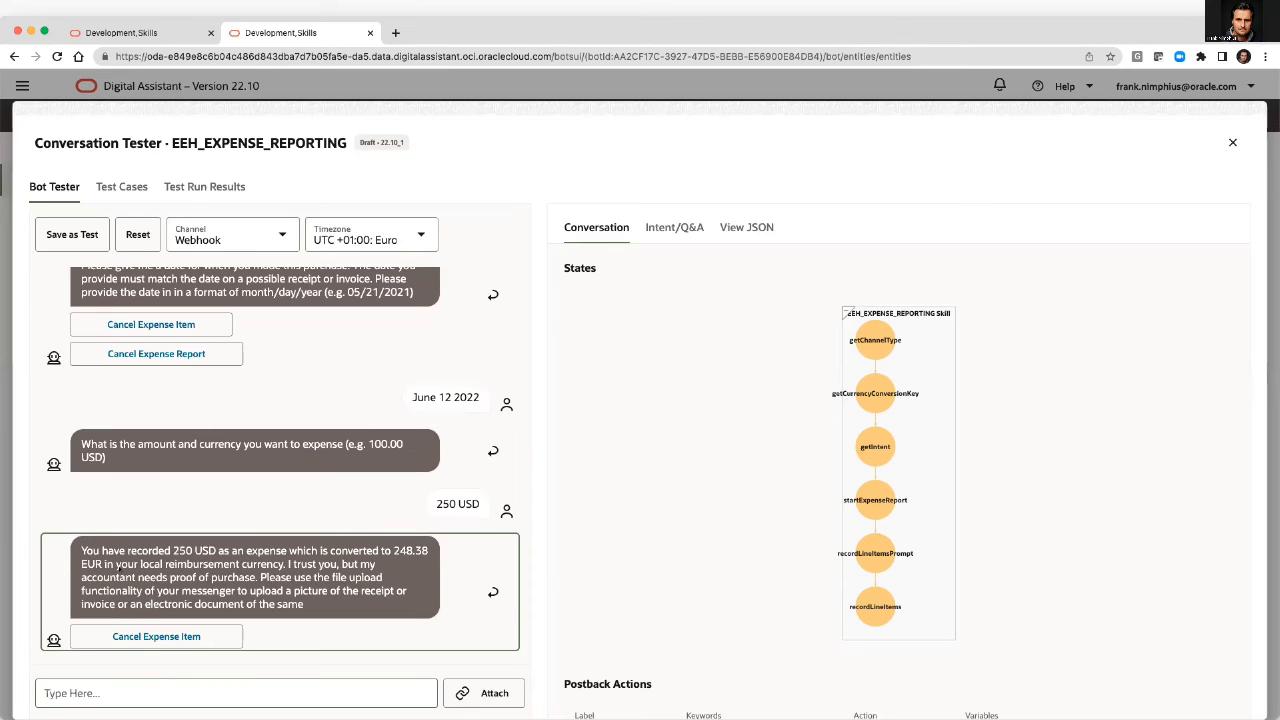
{"action": "left_click", "coordinate": [1232, 142]}
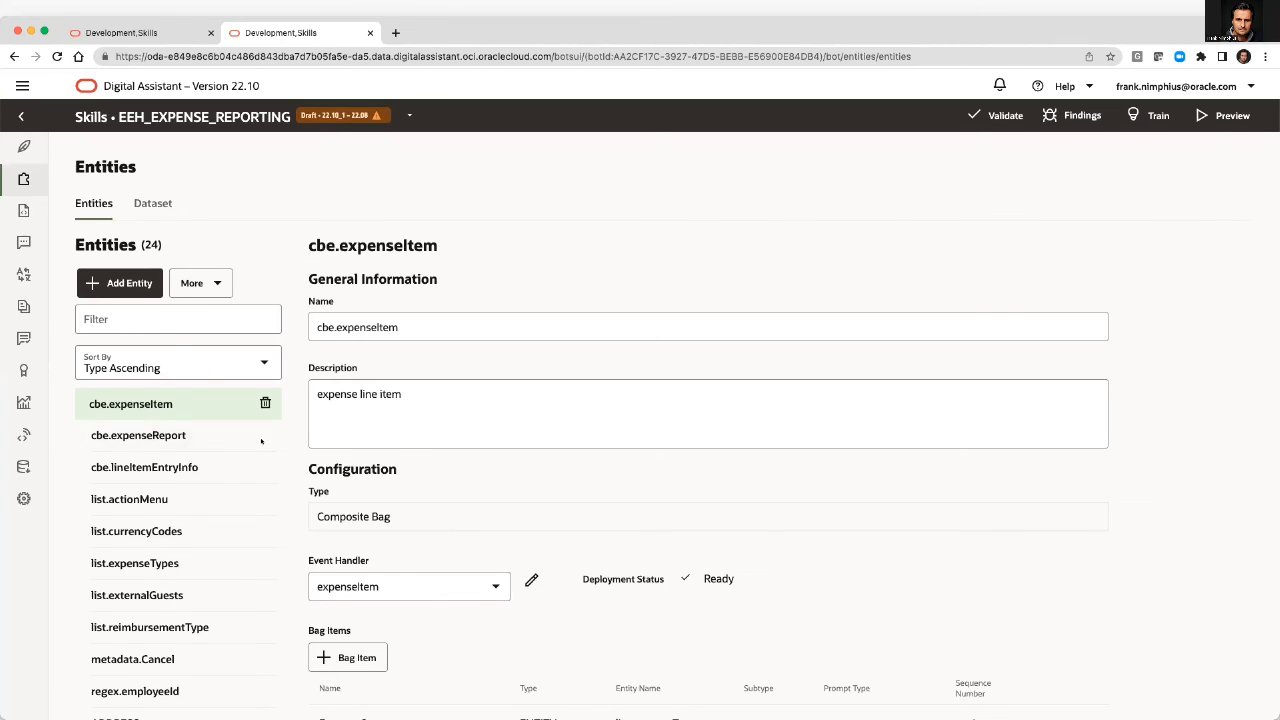
Open the expenseItem event handler code of cbe.expenseItem and examine its entity-level and item-level validation handlers.
{"action": "left_click", "coordinate": [531, 581]}
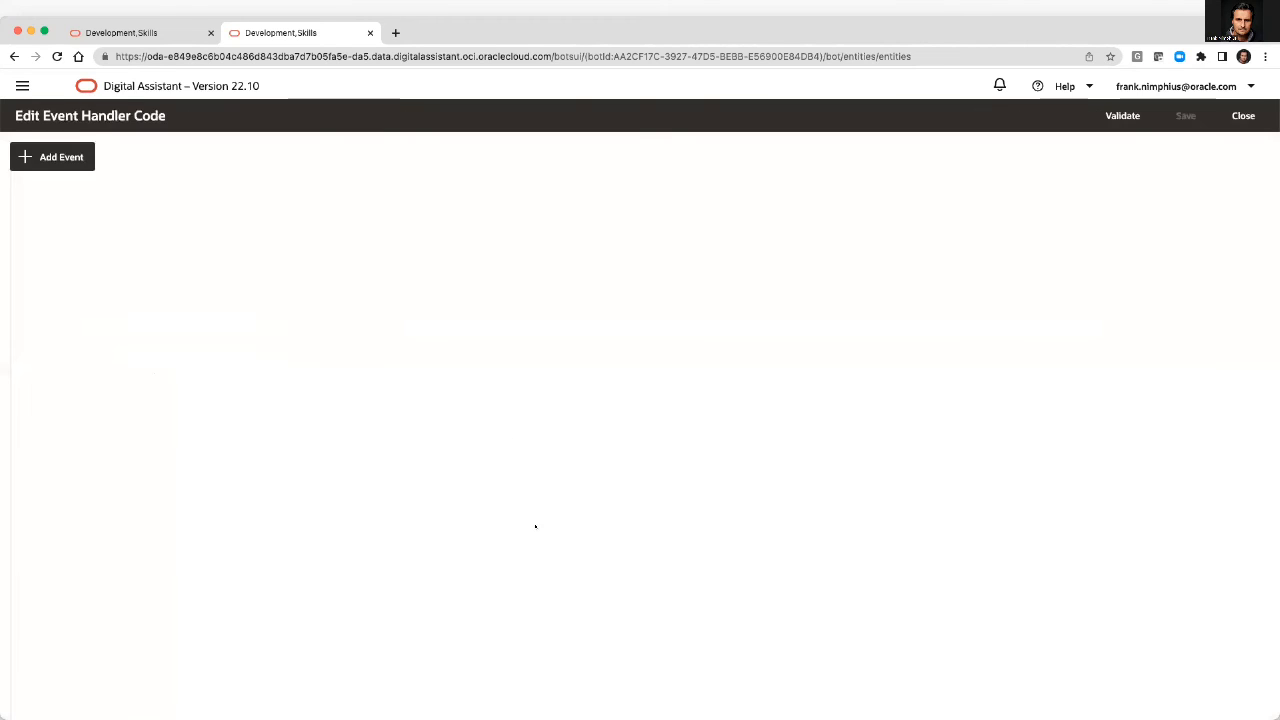
{"action": "scroll", "coordinate": [513, 432], "scroll_direction": "down", "scroll_amount": 8}
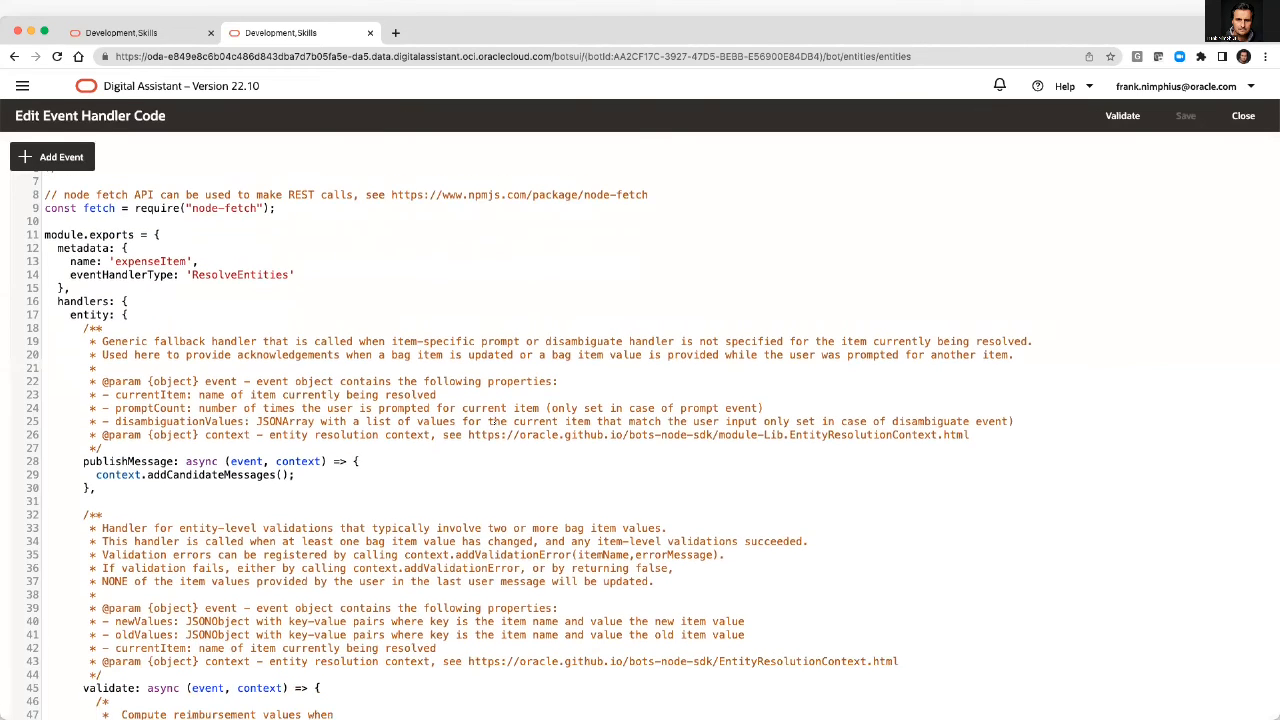
{"action": "scroll", "coordinate": [483, 421], "scroll_direction": "down", "scroll_amount": 15}
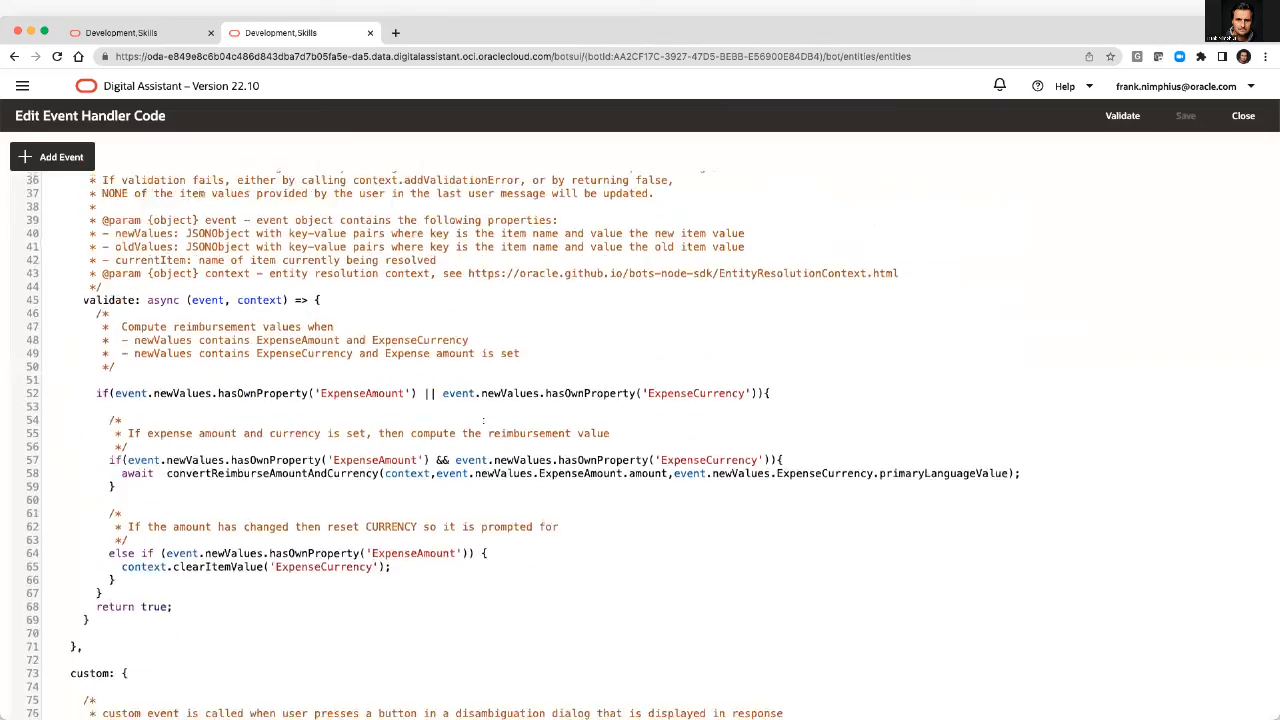
{"action": "scroll", "coordinate": [483, 421], "scroll_direction": "down", "scroll_amount": 20}
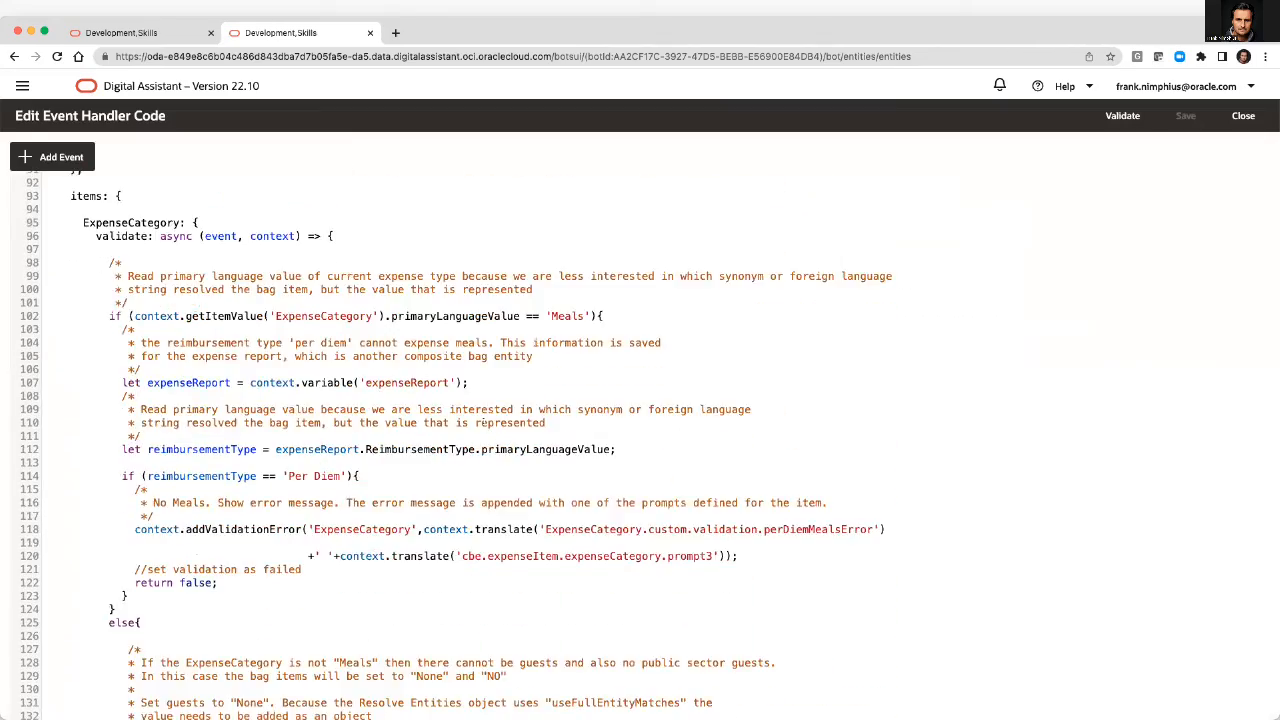
{"action": "scroll", "coordinate": [483, 421], "scroll_direction": "up", "scroll_amount": 14}
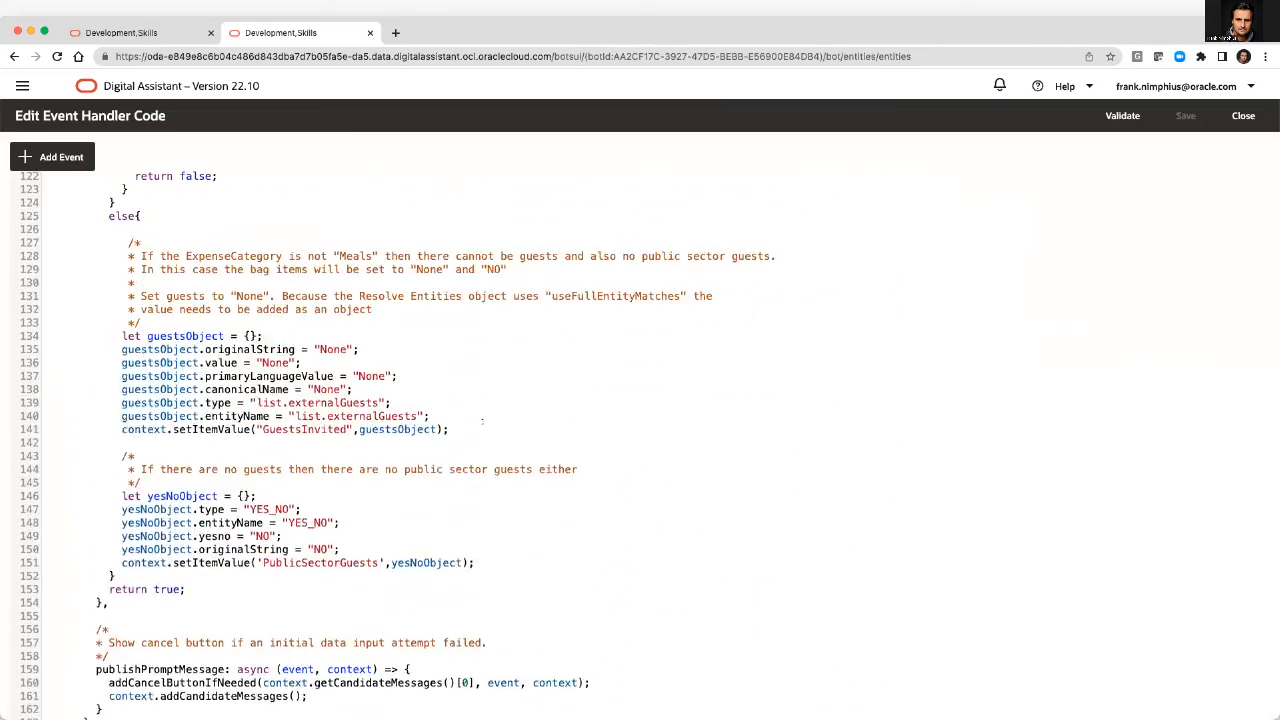
{"action": "scroll", "coordinate": [418, 335], "scroll_direction": "up", "scroll_amount": 8}
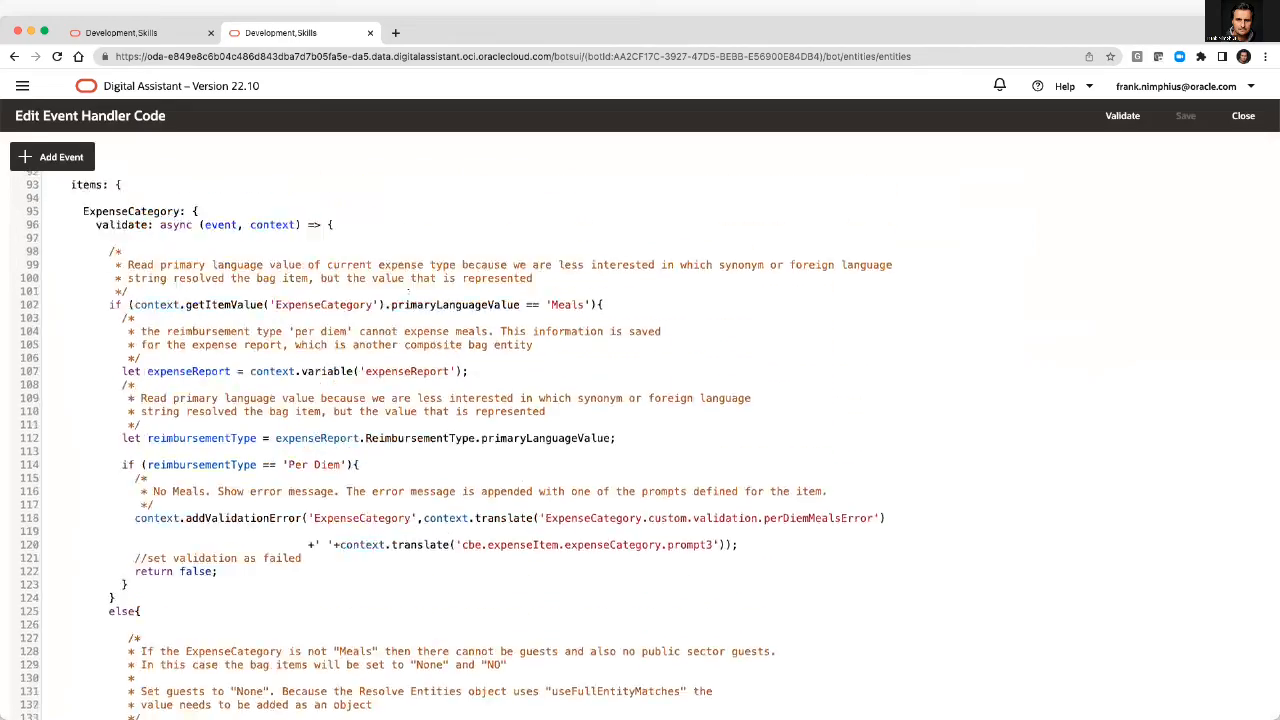
{"action": "scroll", "coordinate": [408, 291], "scroll_direction": "down", "scroll_amount": 4}
{"action": "scroll", "coordinate": [408, 291], "scroll_direction": "down", "scroll_amount": 20}
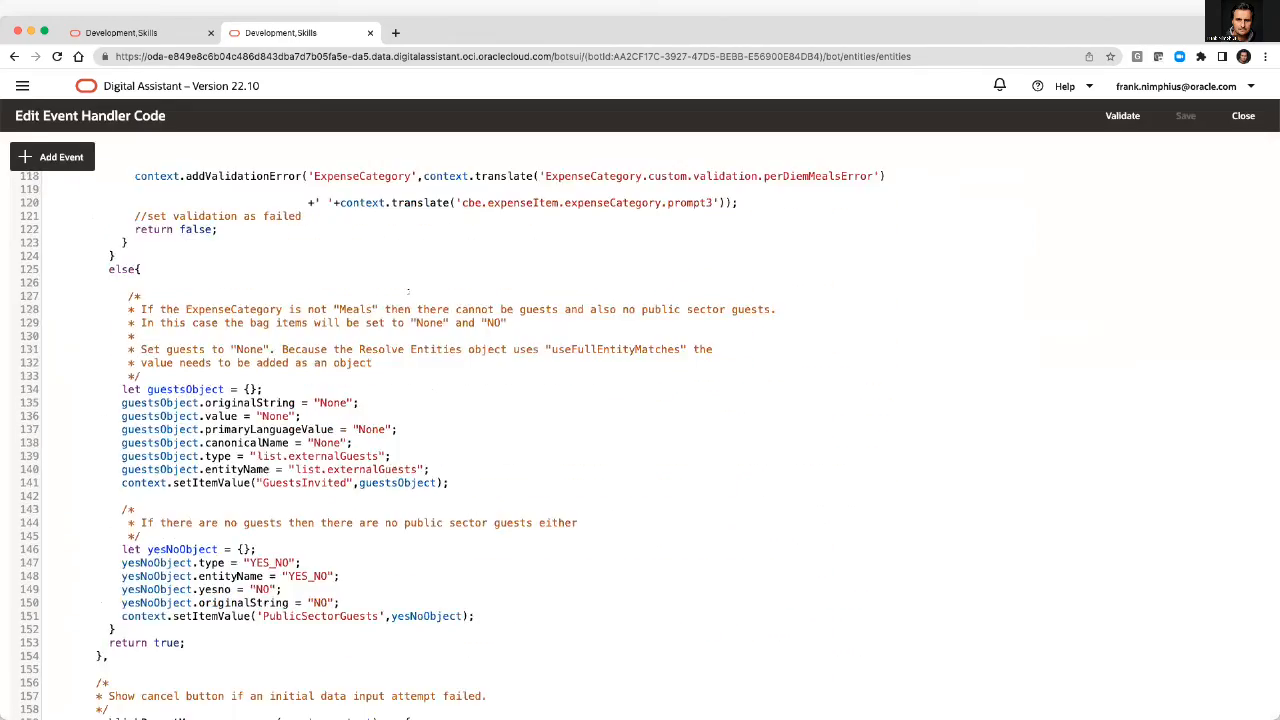
{"action": "scroll", "coordinate": [408, 291], "scroll_direction": "down", "scroll_amount": 20}
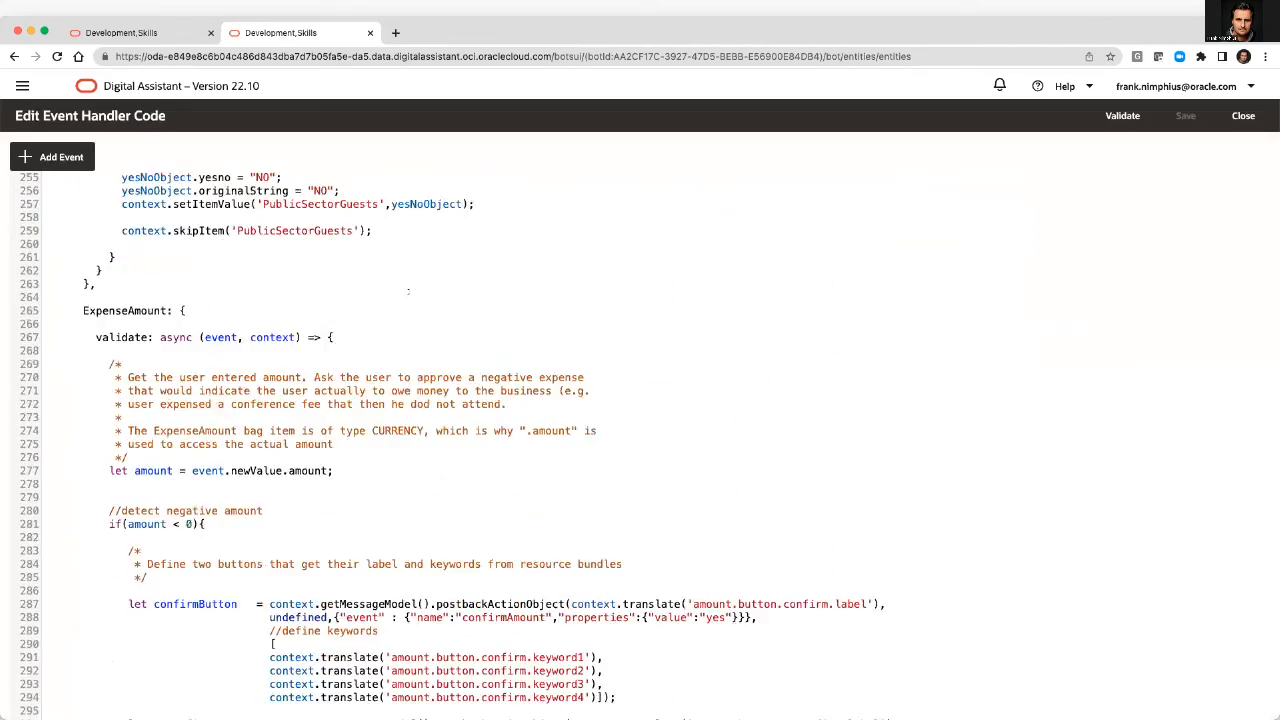
{"action": "scroll", "coordinate": [408, 291], "scroll_direction": "up", "scroll_amount": 11}
{"action": "scroll", "coordinate": [393, 349], "scroll_direction": "up", "scroll_amount": 20}
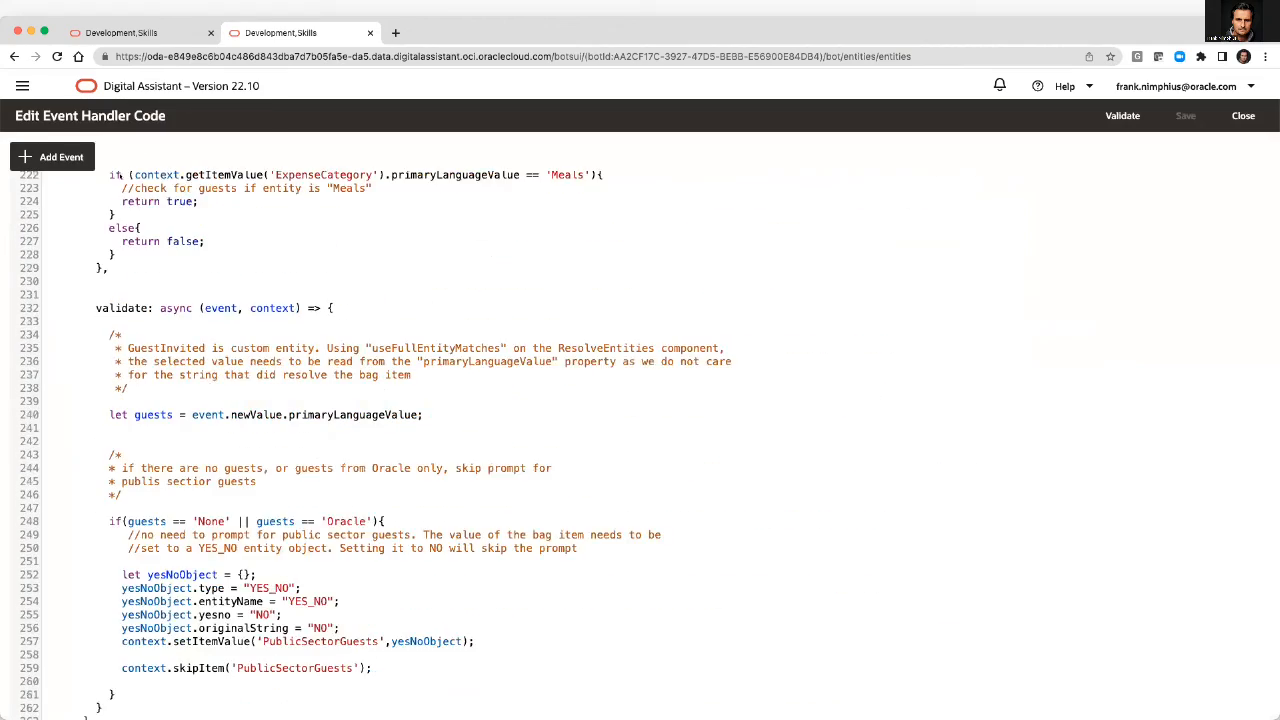
Check which item-level events can be added for ExpenseCategory, and close the event handler code without inserting one.
{"action": "left_click", "coordinate": [52, 157]}
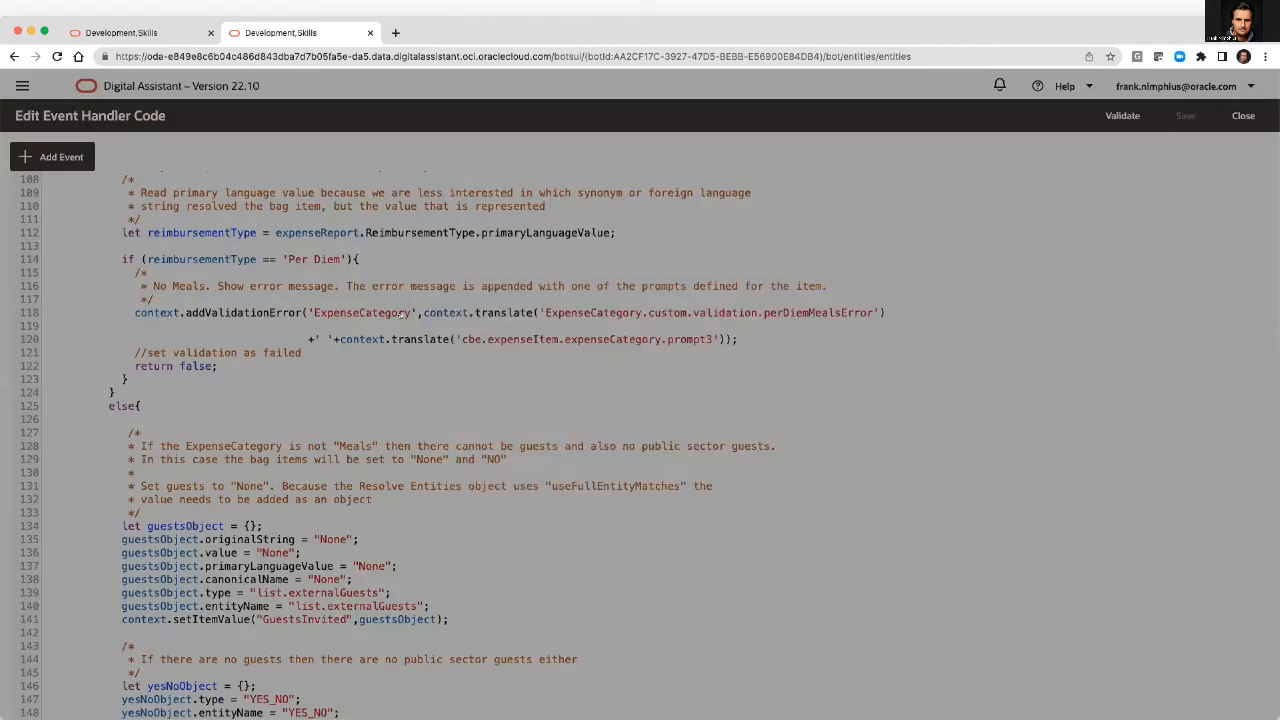
{"action": "left_click", "coordinate": [400, 343]}
{"action": "scroll", "coordinate": [402, 488], "scroll_direction": "down", "scroll_amount": 2}
{"action": "scroll", "coordinate": [400, 487], "scroll_direction": "up", "scroll_amount": 2}
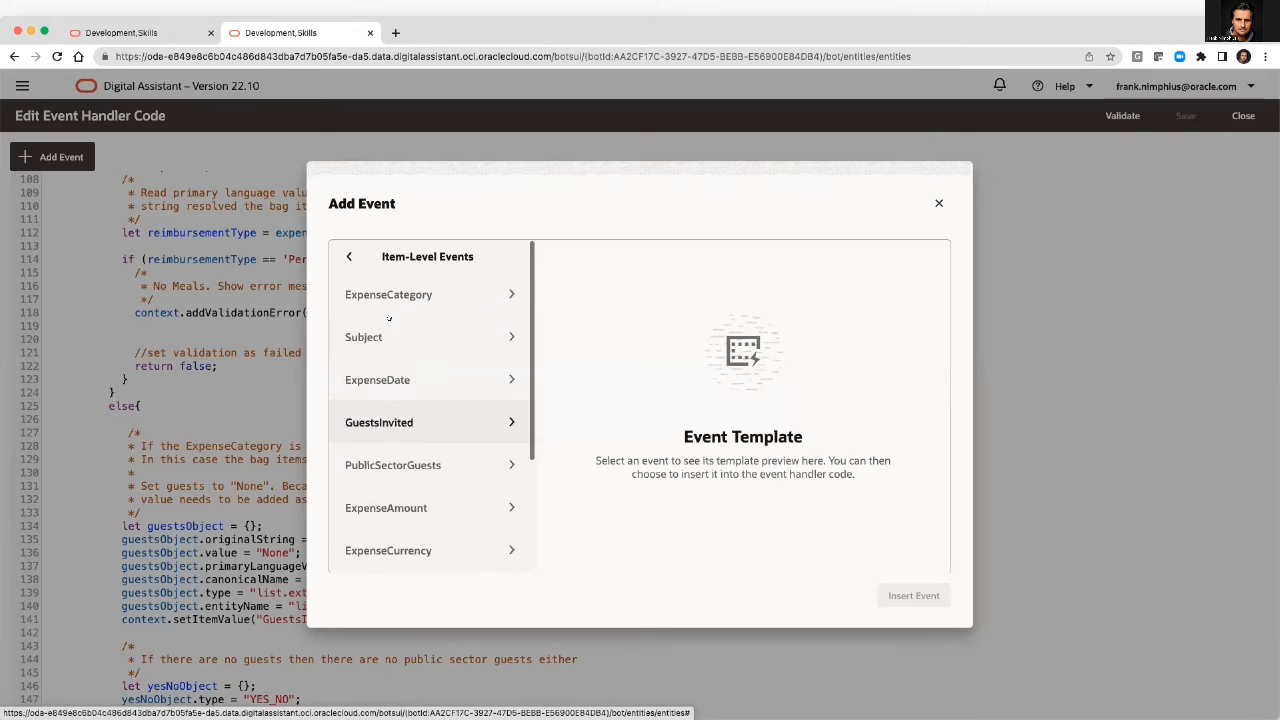
{"action": "left_click", "coordinate": [393, 295]}
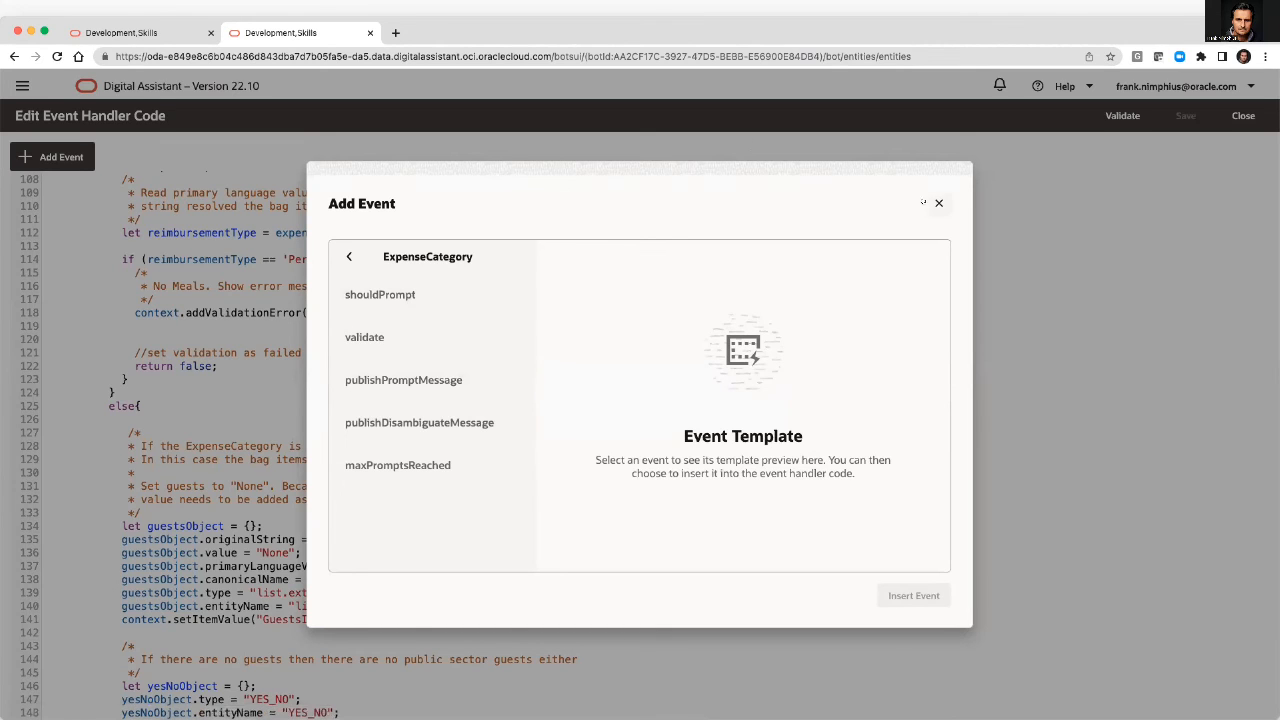
{"action": "left_click", "coordinate": [938, 203]}
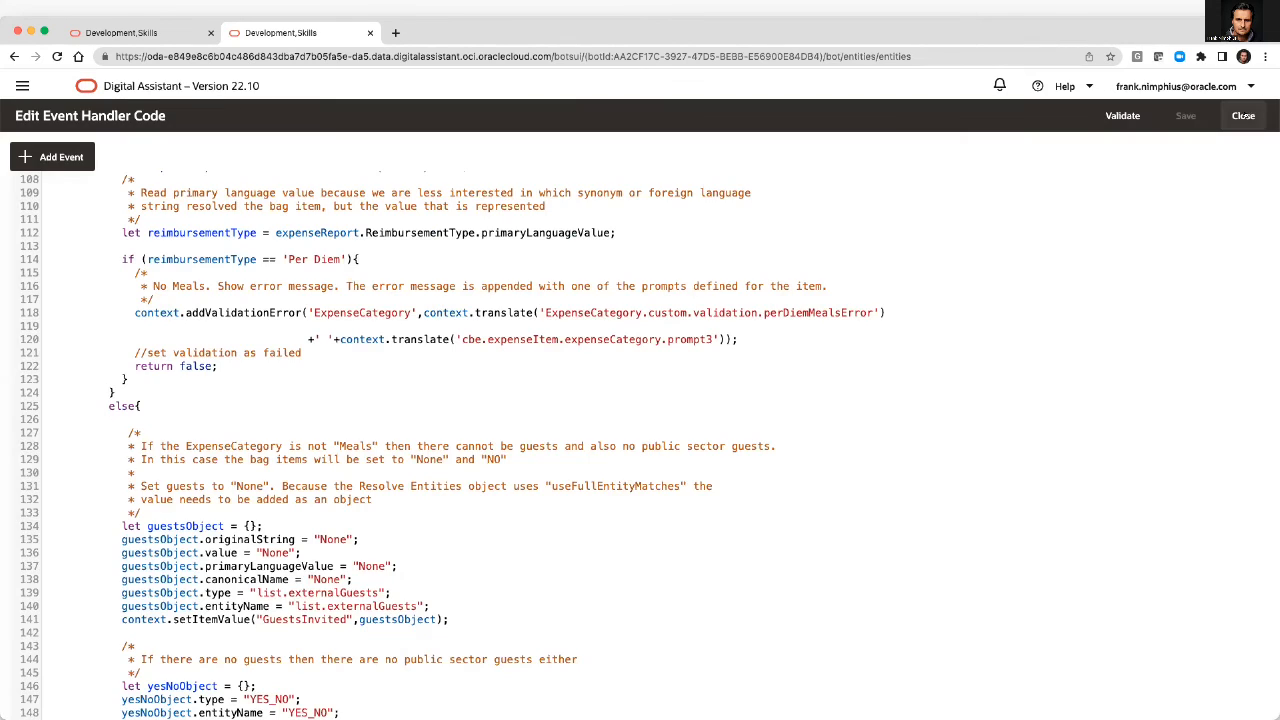
{"action": "left_click", "coordinate": [1243, 116]}
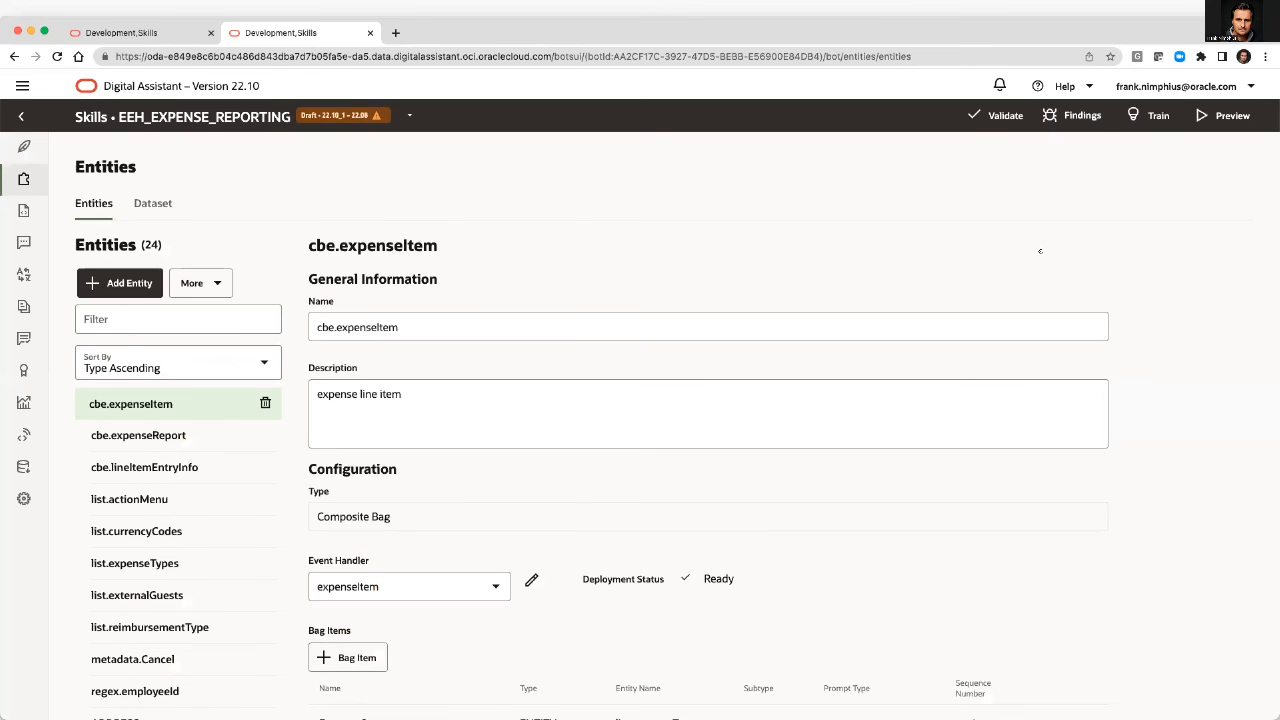